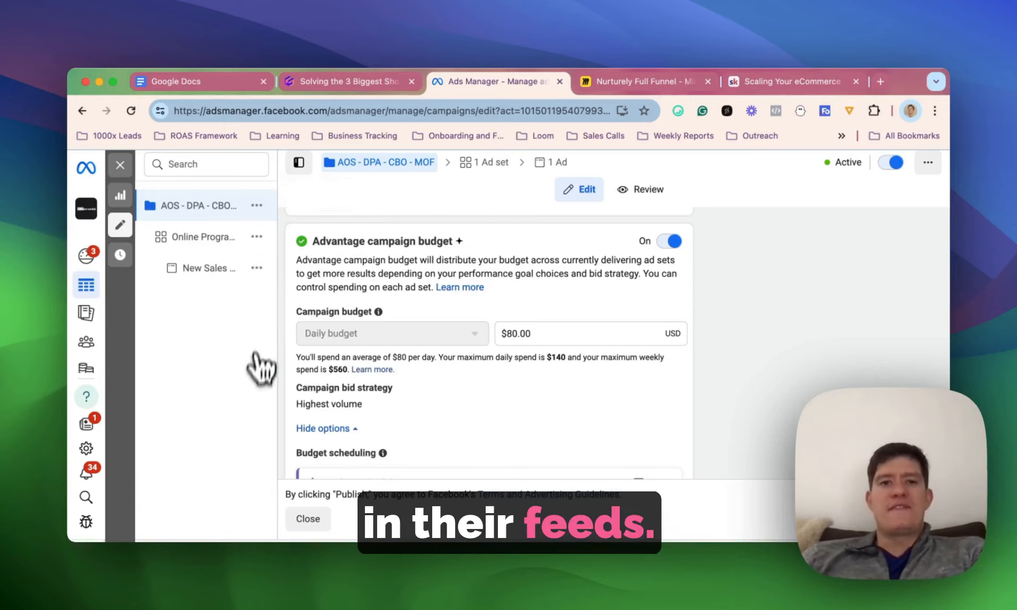
- Examine the AOS - DPA - CBO - MOF campaign settings, including special ad categories, objective, catalog use, campaign budget and scheduling
scroll(297, 318, "down", 1)
scroll(312, 326, "up", 5)
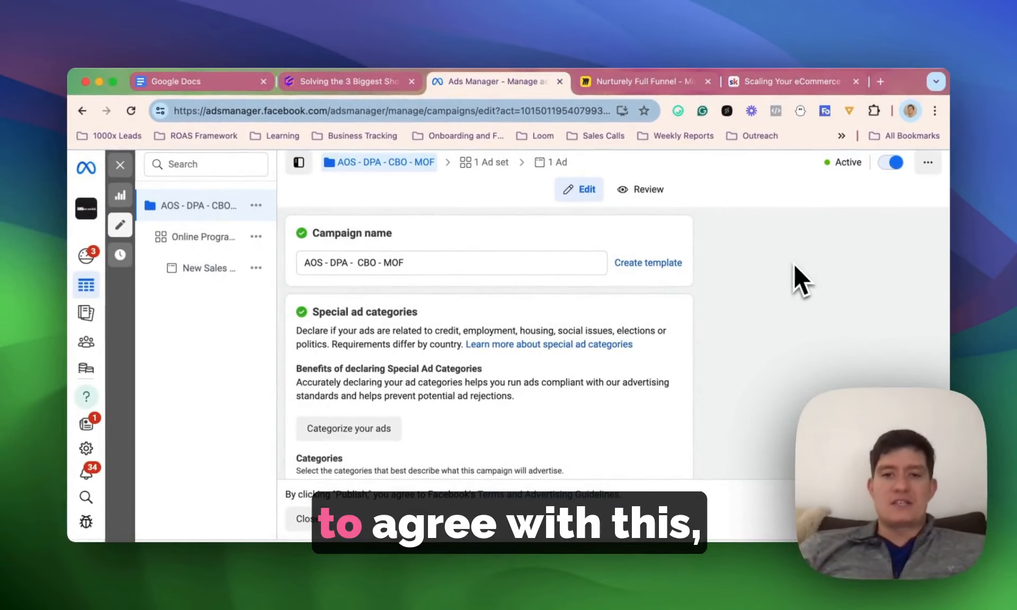
scroll(437, 251, "down", 5)
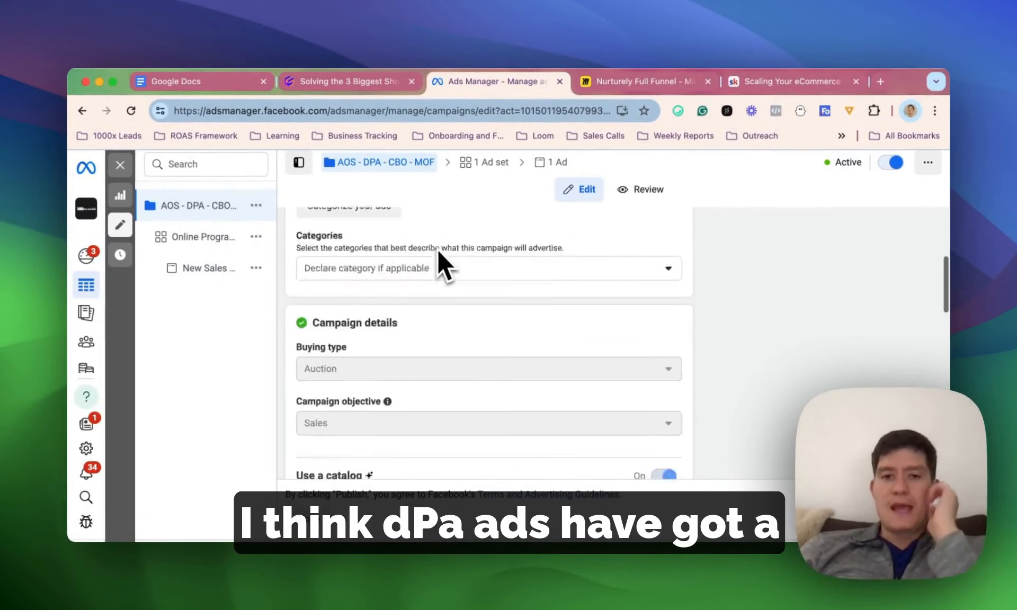
scroll(437, 249, "down", 10)
scroll(437, 249, "up", 12)
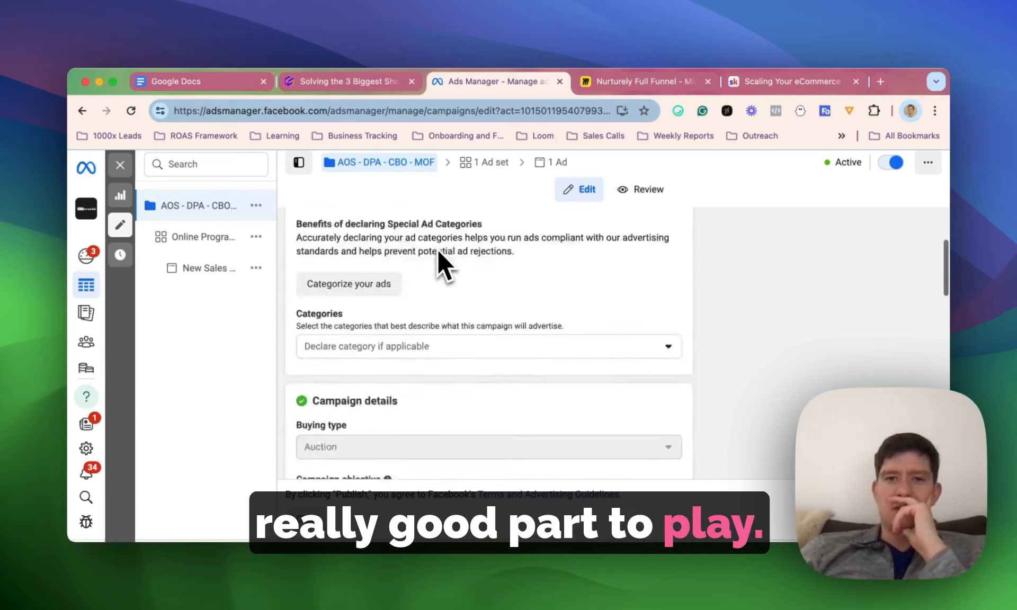
scroll(437, 249, "up", 3)
scroll(756, 318, "down", 1)
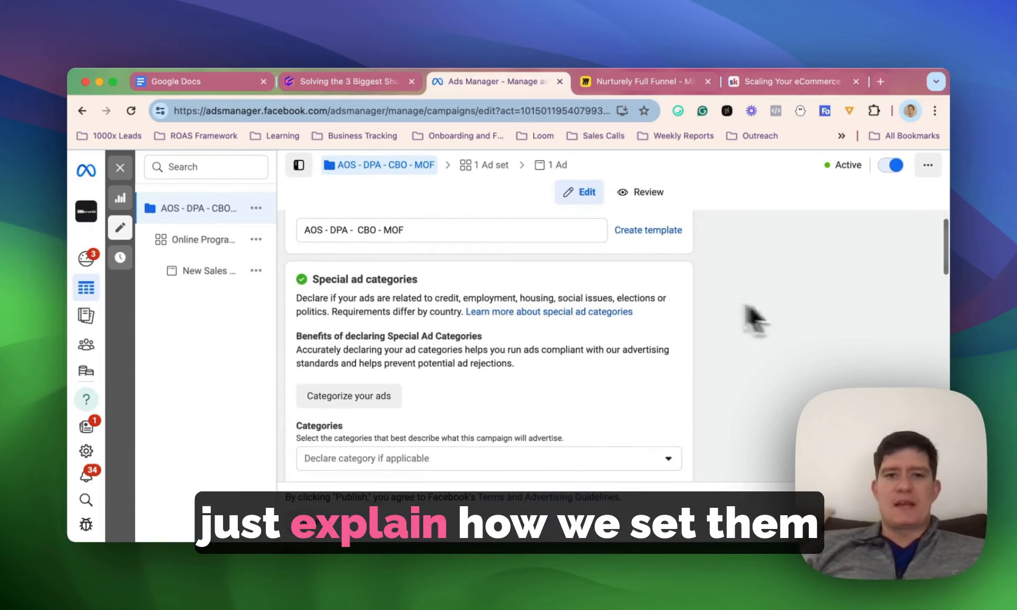
scroll(474, 281, "down", 10)
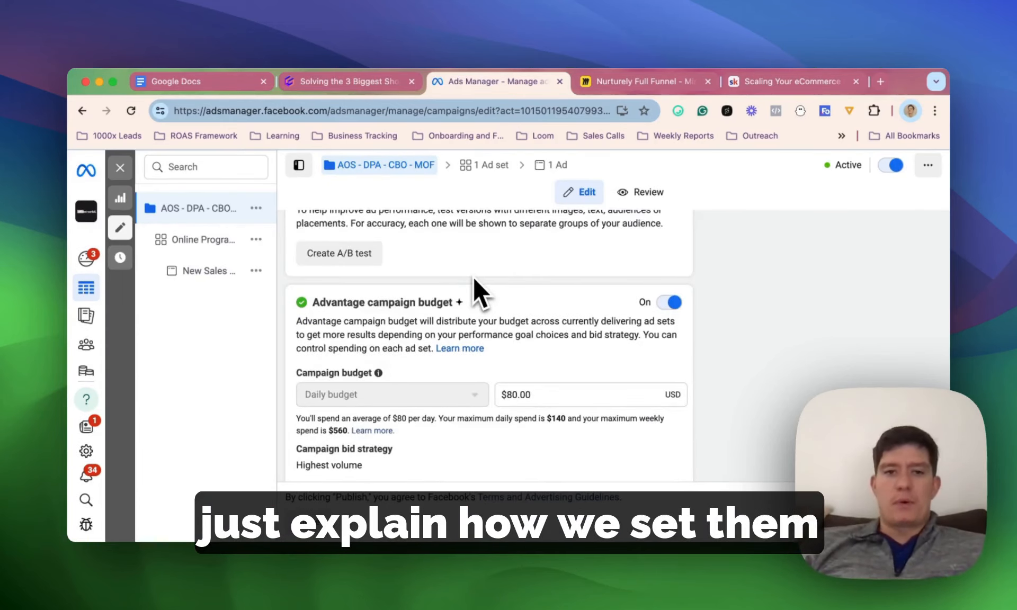
scroll(530, 318, "up", 10)
scroll(619, 371, "down", 5)
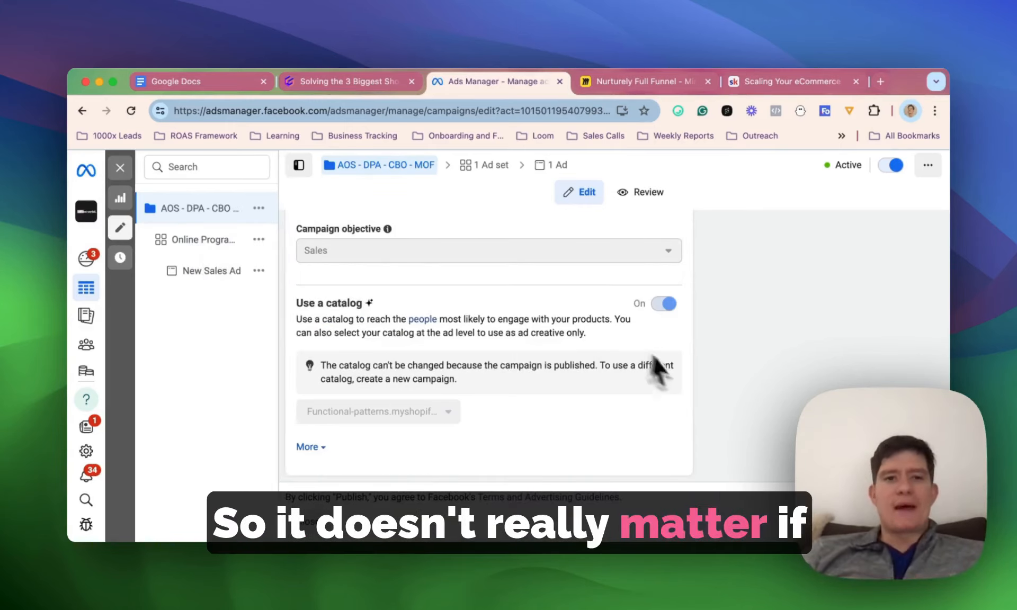
scroll(692, 380, "down", 1)
scroll(691, 380, "down", 10)
scroll(691, 380, "up", 5)
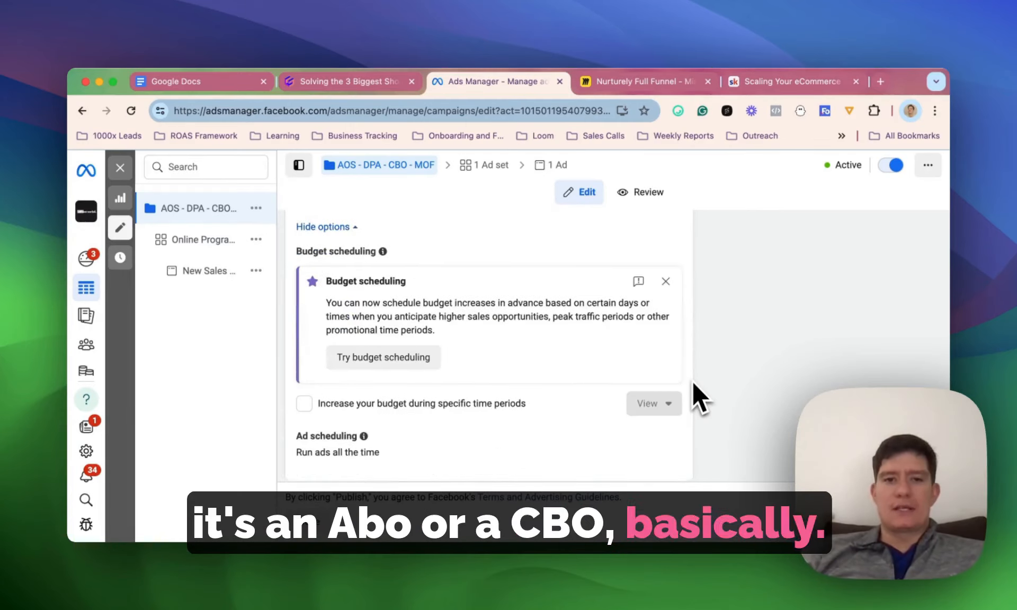
scroll(693, 385, "up", 1)
scroll(551, 435, "down", 1)
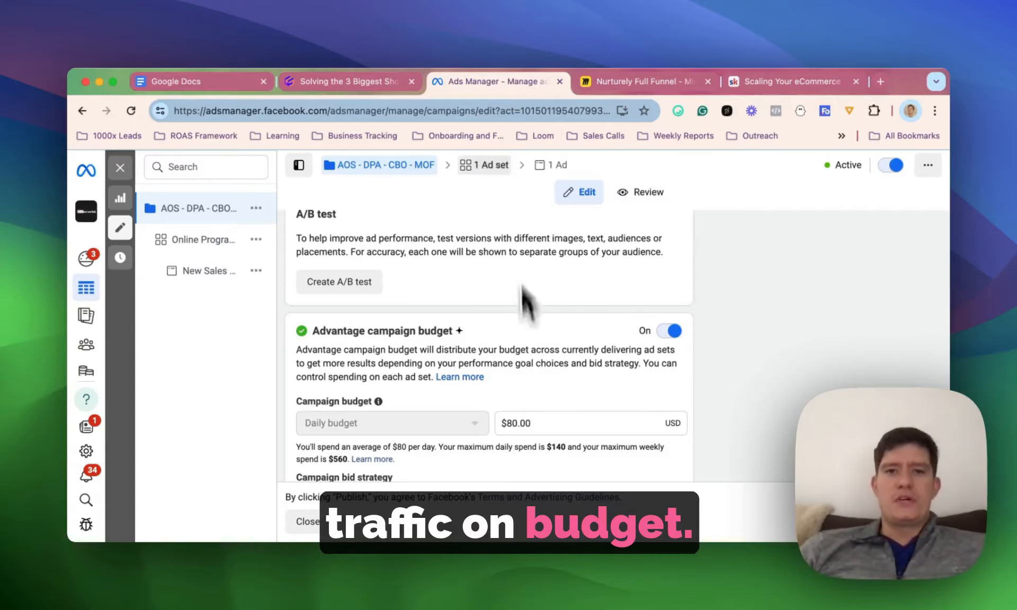
- Examine the campaign-level catalog setting and expand the additional campaign details beneath it
left_click(484, 165)
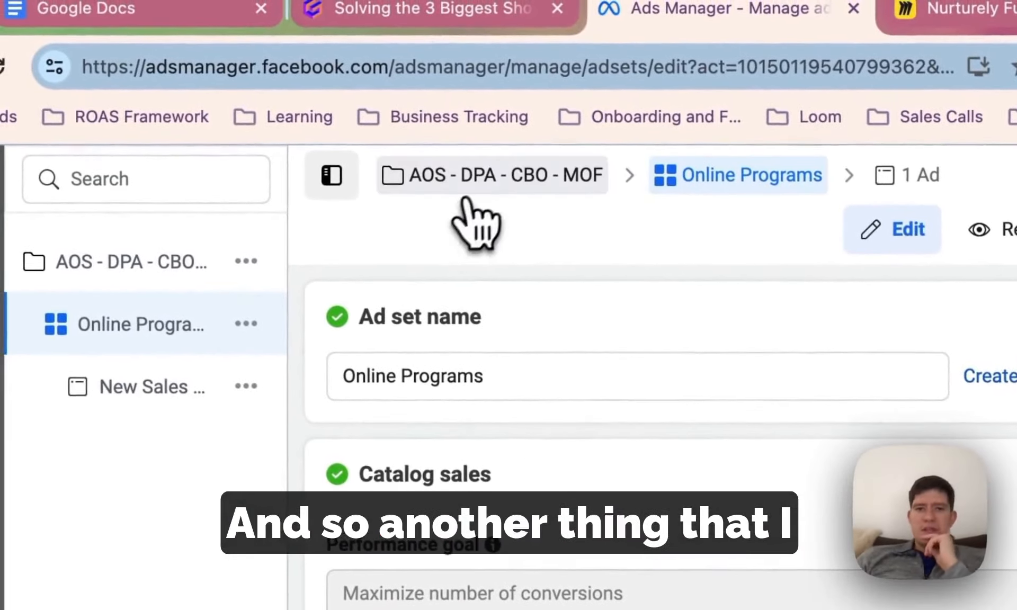
left_click(481, 183)
scroll(662, 403, "down", 6)
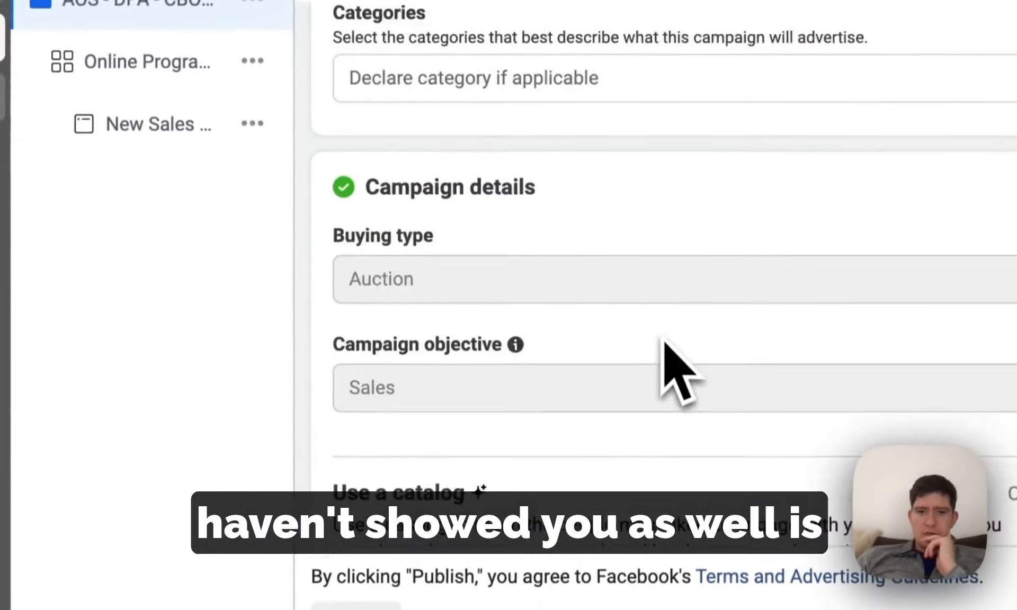
scroll(680, 373, "down", 3)
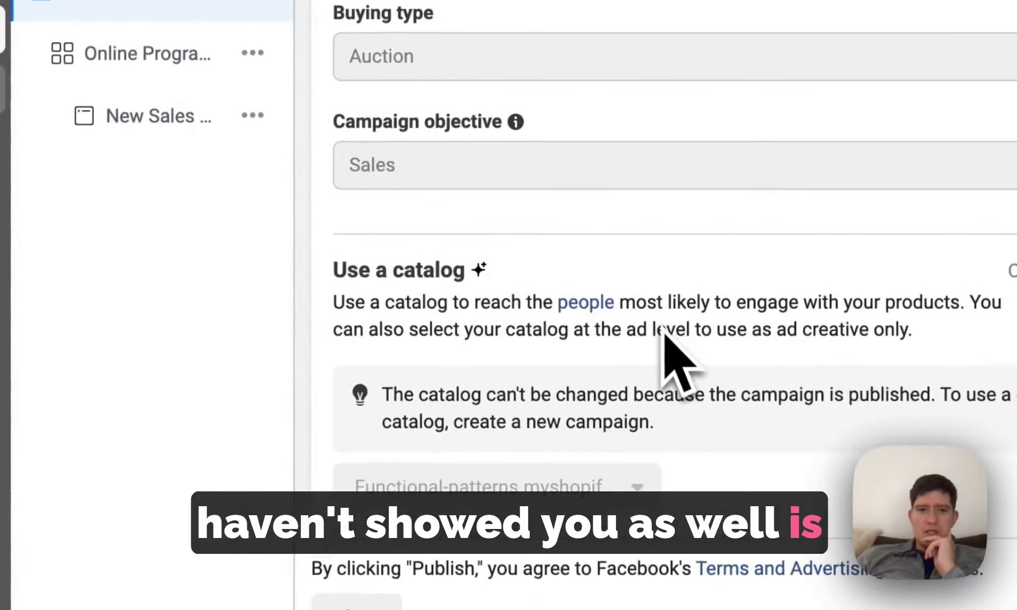
scroll(529, 381, "down", 1)
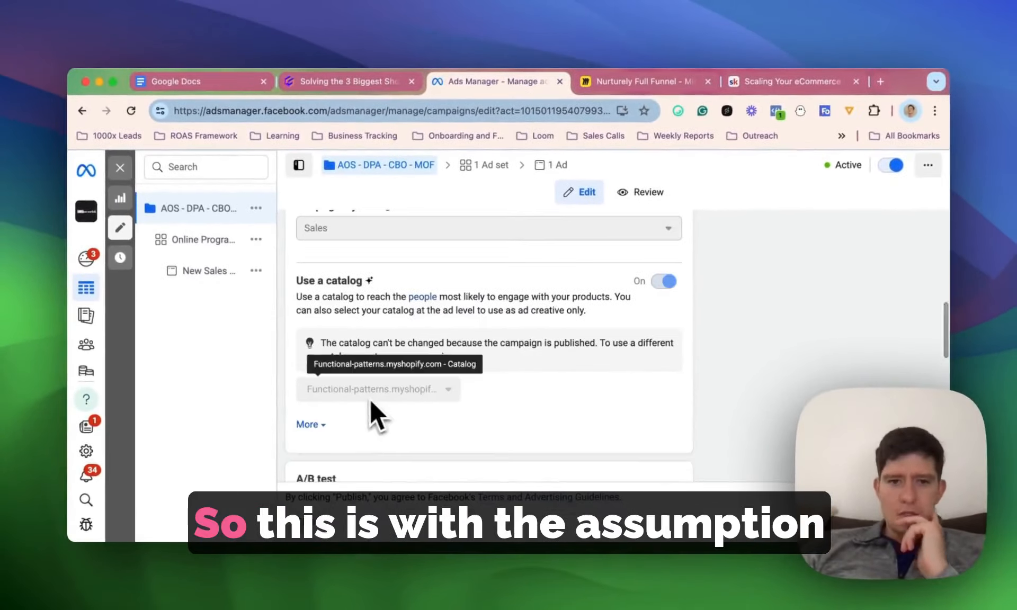
left_click(305, 422)
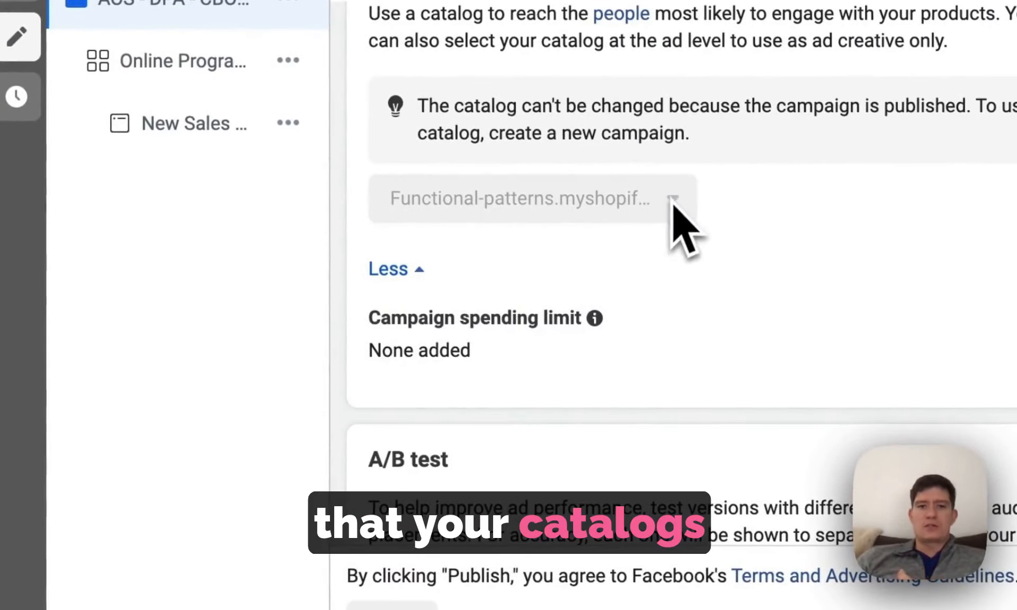
scroll(848, 347, "up", 3)
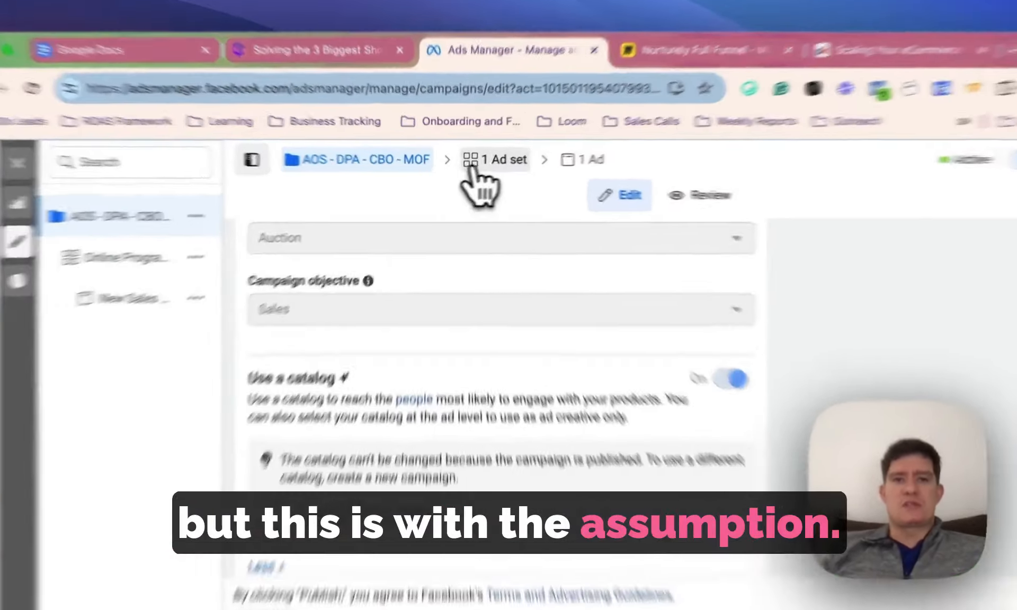
- Open the Online Programs ad set and check its name, performance goal and conversion event
left_click(485, 165)
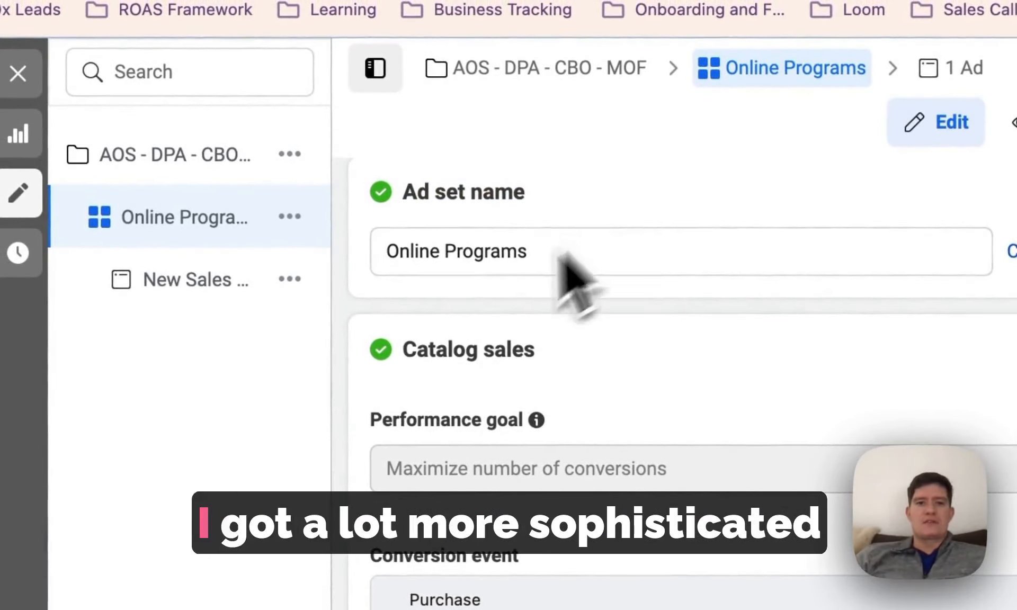
left_click(563, 254)
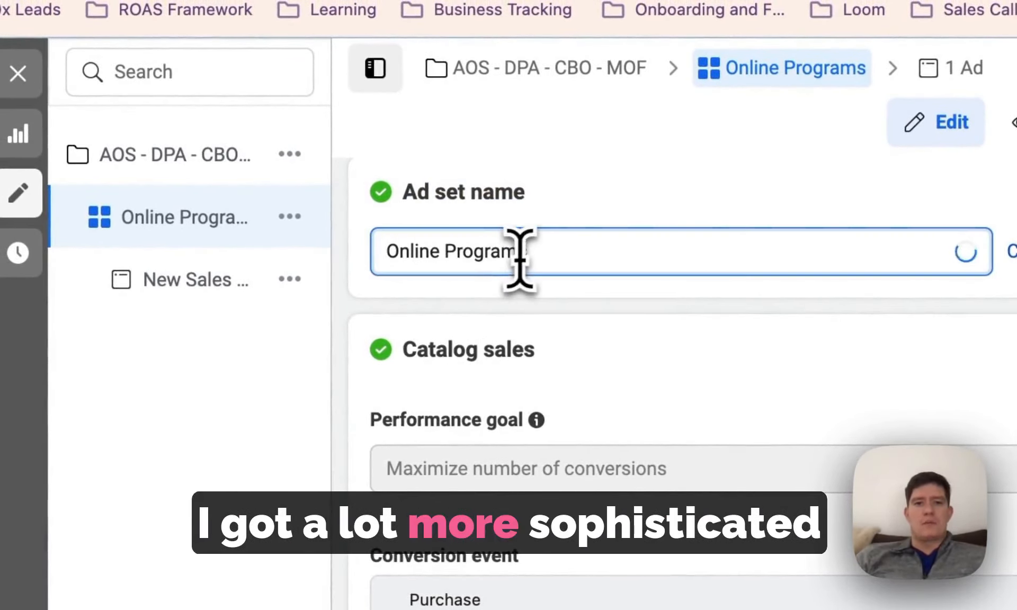
left_click_drag(558, 261, 382, 295)
left_click(615, 202)
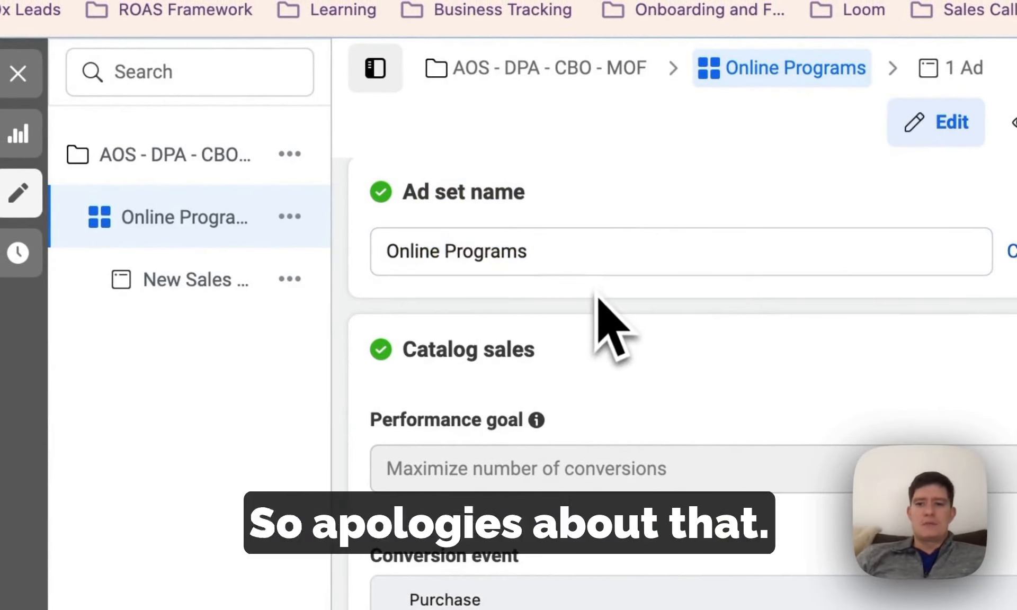
scroll(551, 418, "down", 2)
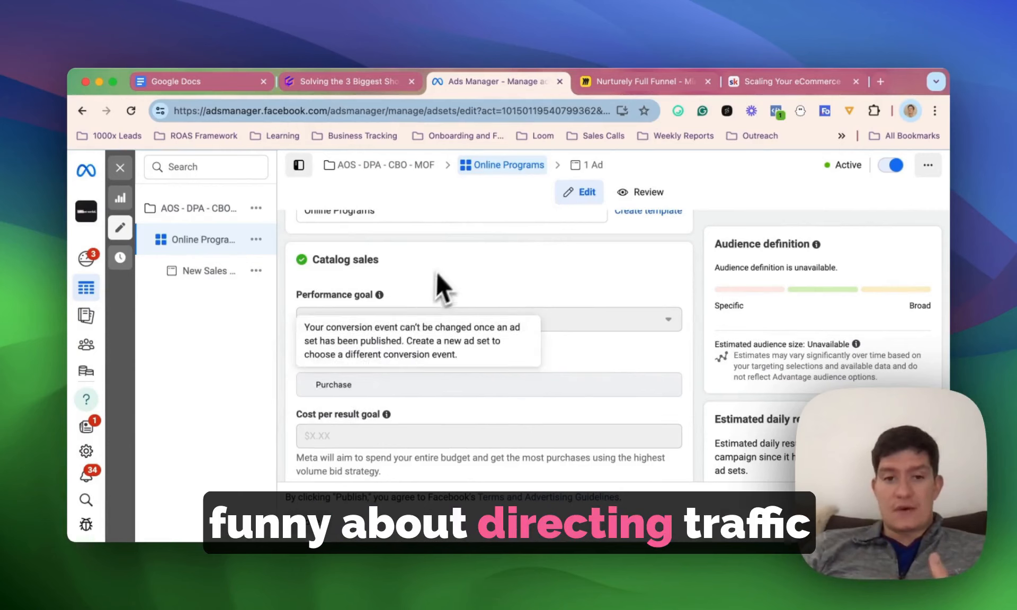
scroll(387, 372, "up", 2)
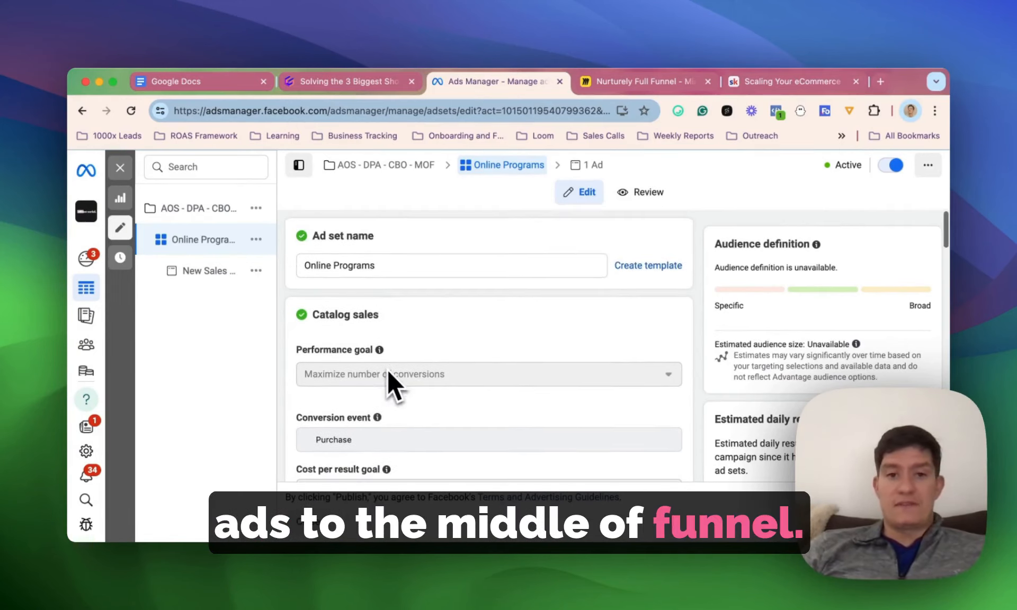
- Check which product set the ad set promotes under Promoted products
scroll(388, 372, "down", 4)
scroll(389, 382, "down", 5)
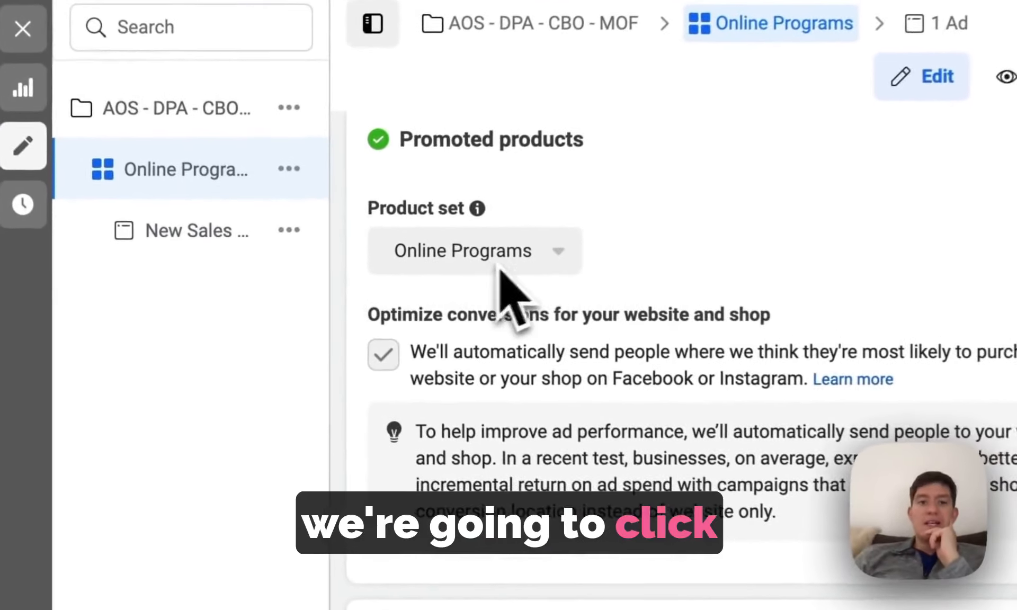
scroll(372, 287, "up", 1)
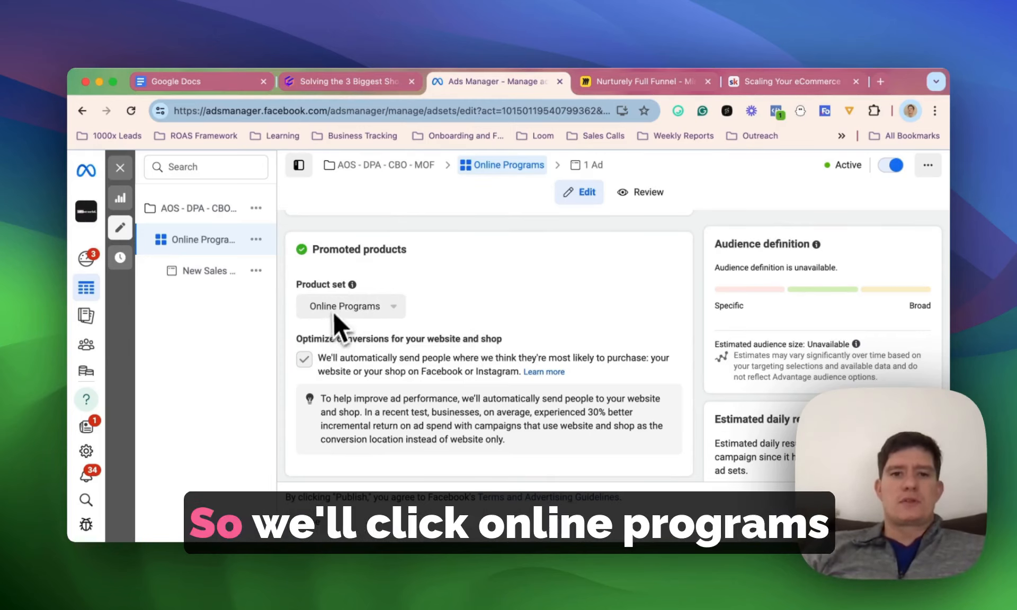
- Examine the ad set's audience, highlighting the retargeting option and the "Viewed or added to cart but not purchased" choice
scroll(380, 322, "down", 5)
scroll(385, 320, "down", 5)
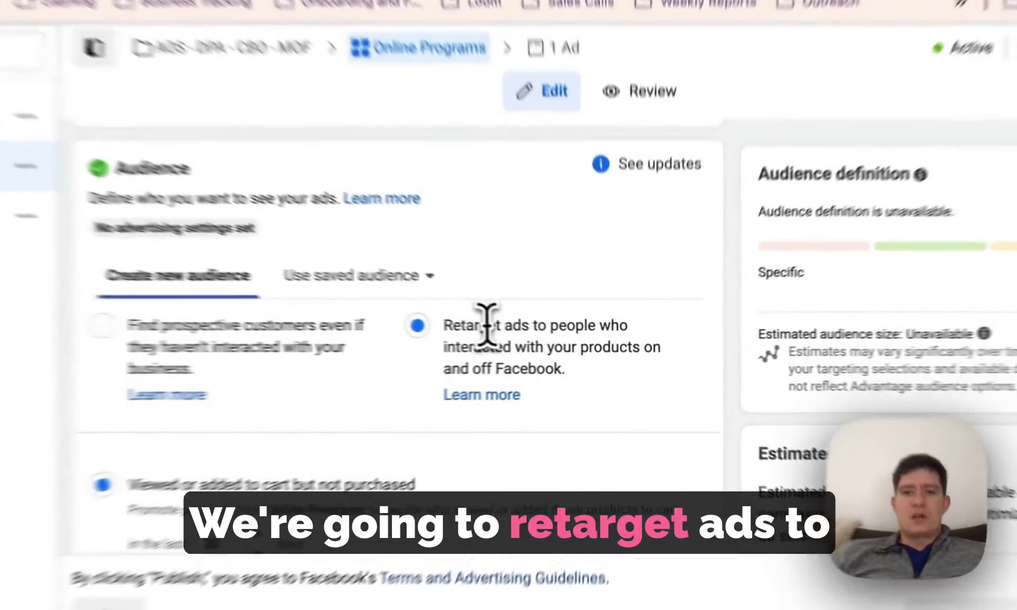
left_click_drag(543, 339, 461, 343)
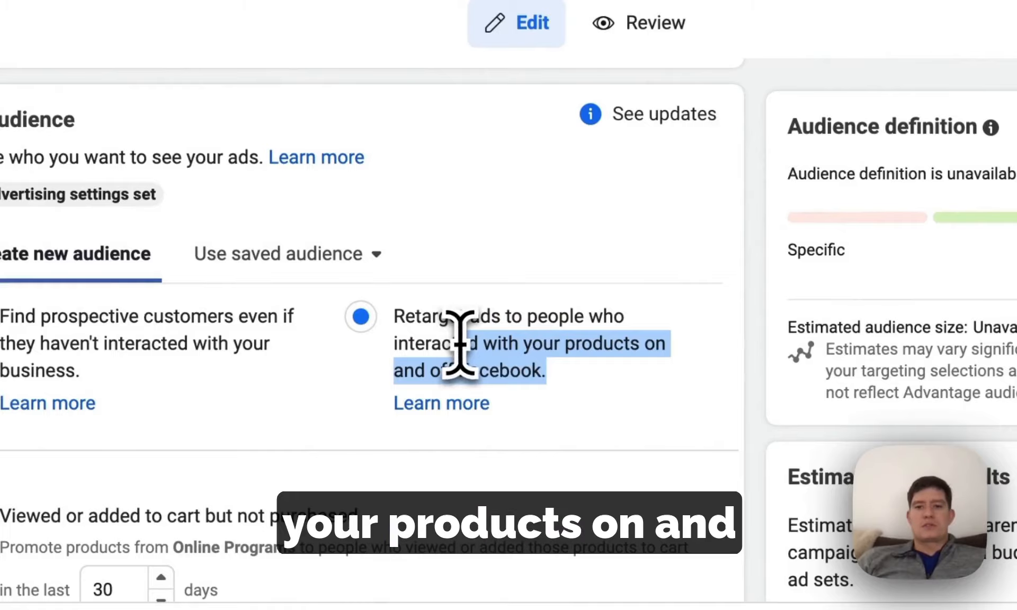
scroll(471, 366, "down", 3)
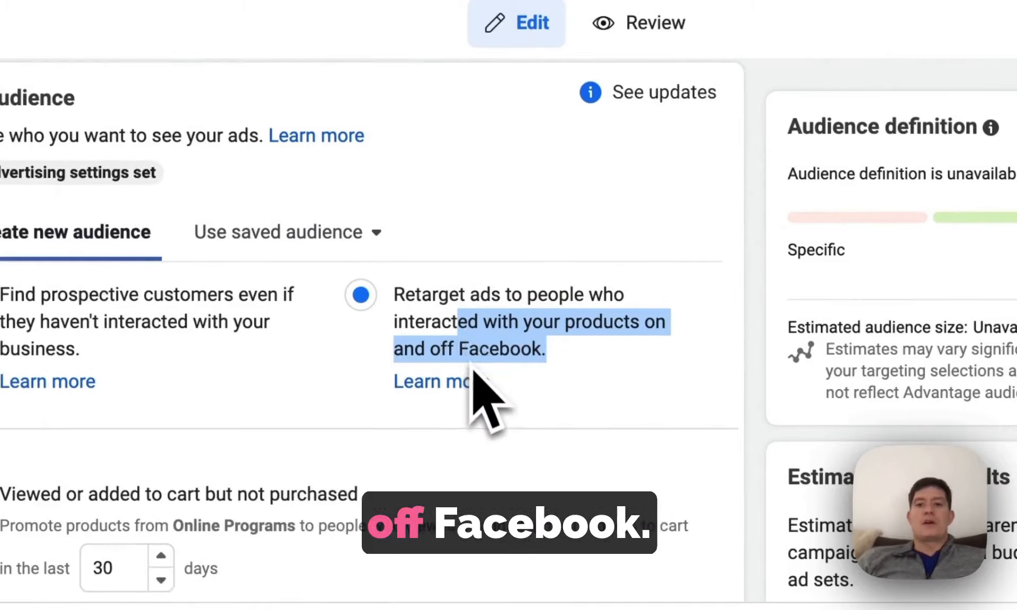
left_click_drag(120, 389, 95, 391)
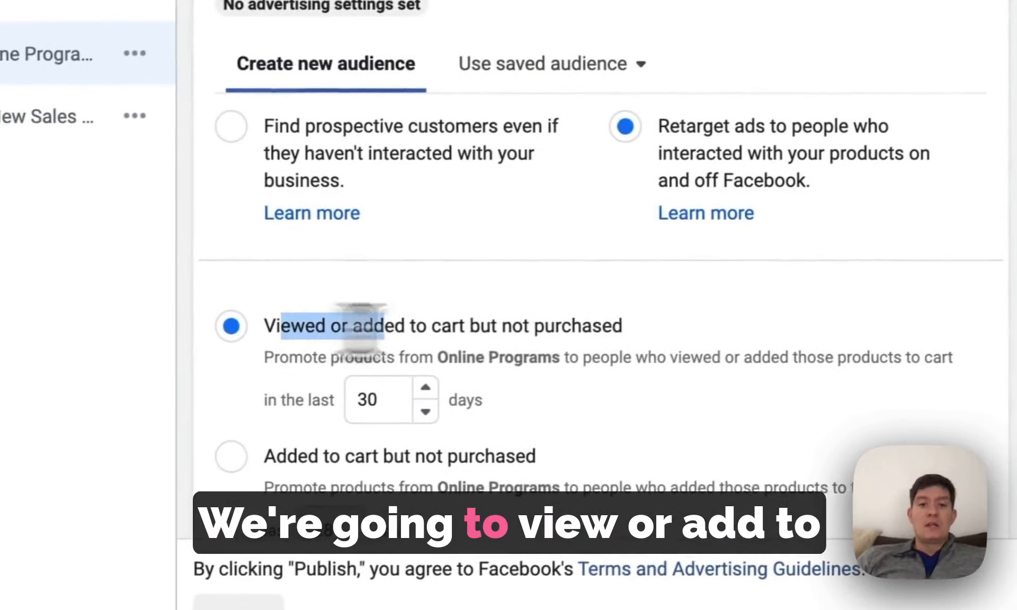
left_click_drag(371, 326, 602, 321)
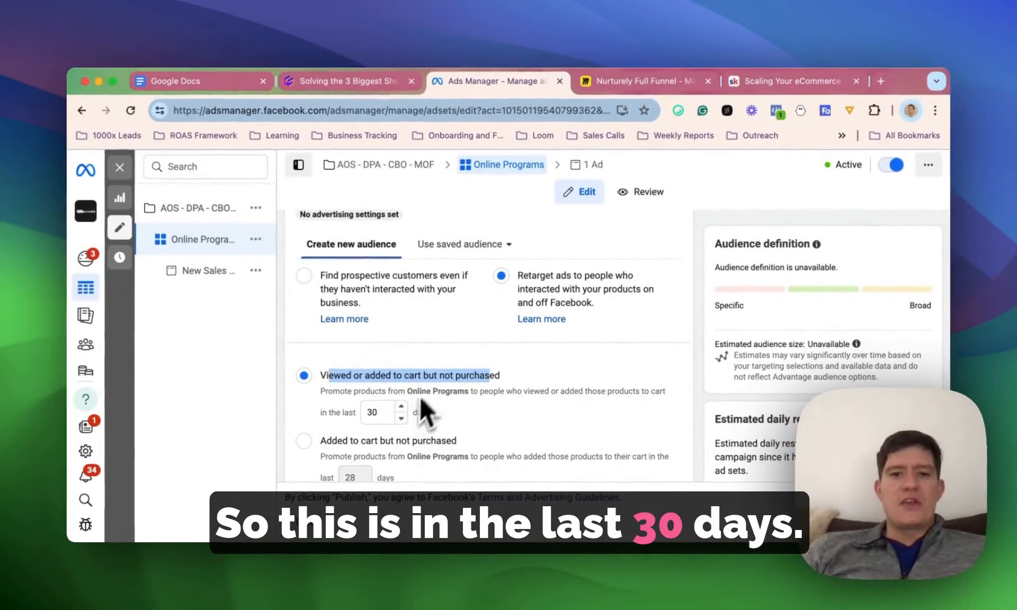
- Highlight the number of days in the look-back window for "Viewed or added to cart but not purchased"
scroll(437, 363, "down", 2)
left_click_drag(380, 353, 361, 352)
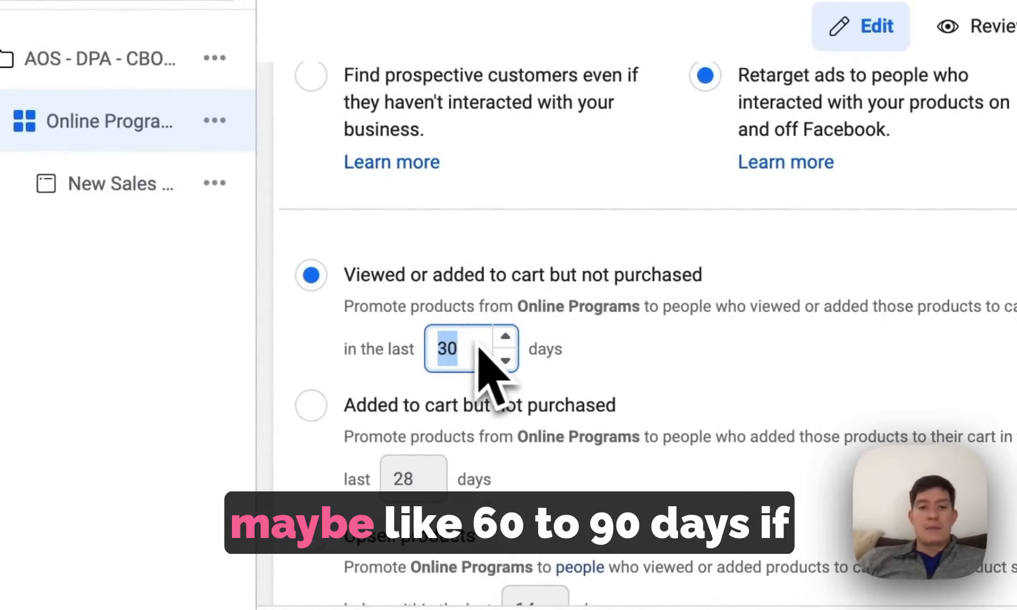
left_click(609, 299)
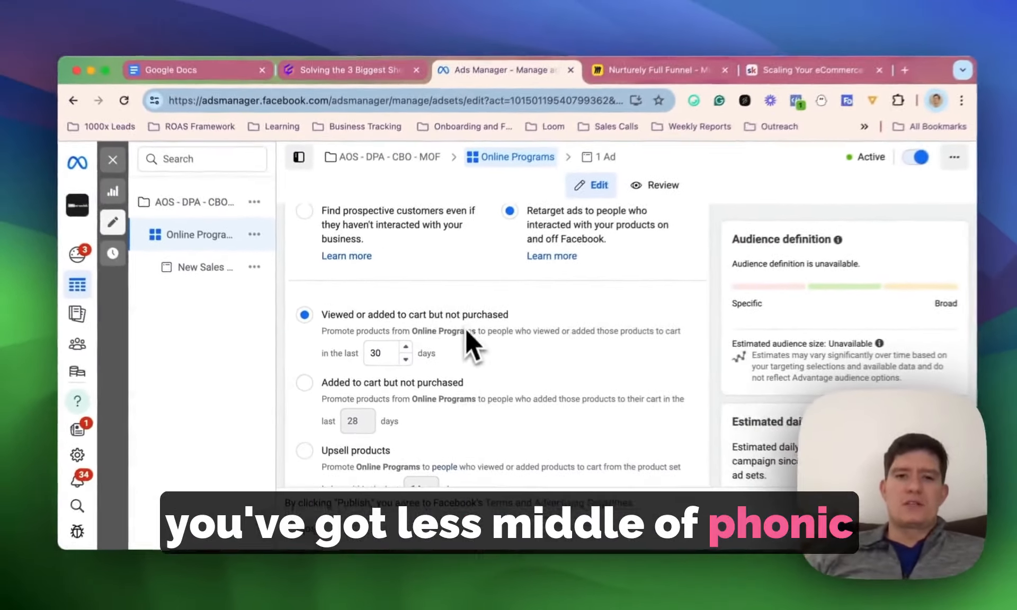
scroll(638, 337, "down", 1)
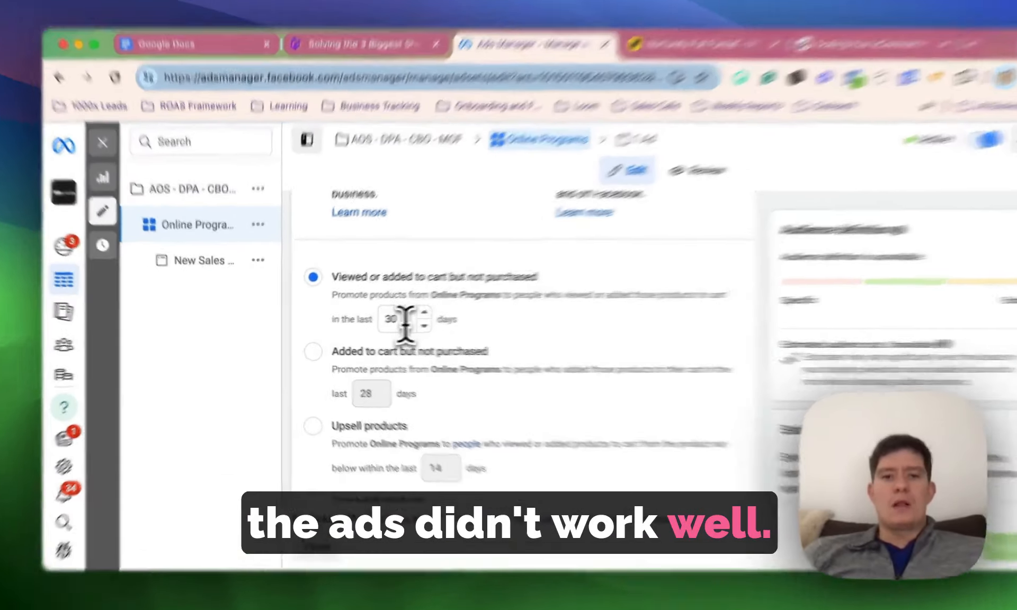
left_click(382, 323)
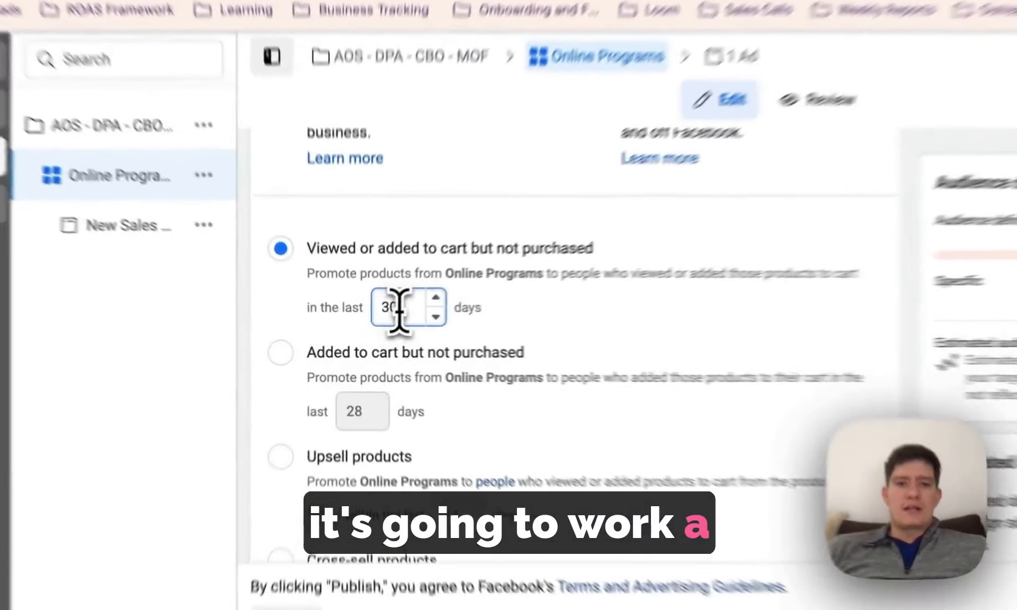
double_click(381, 322)
type("3")
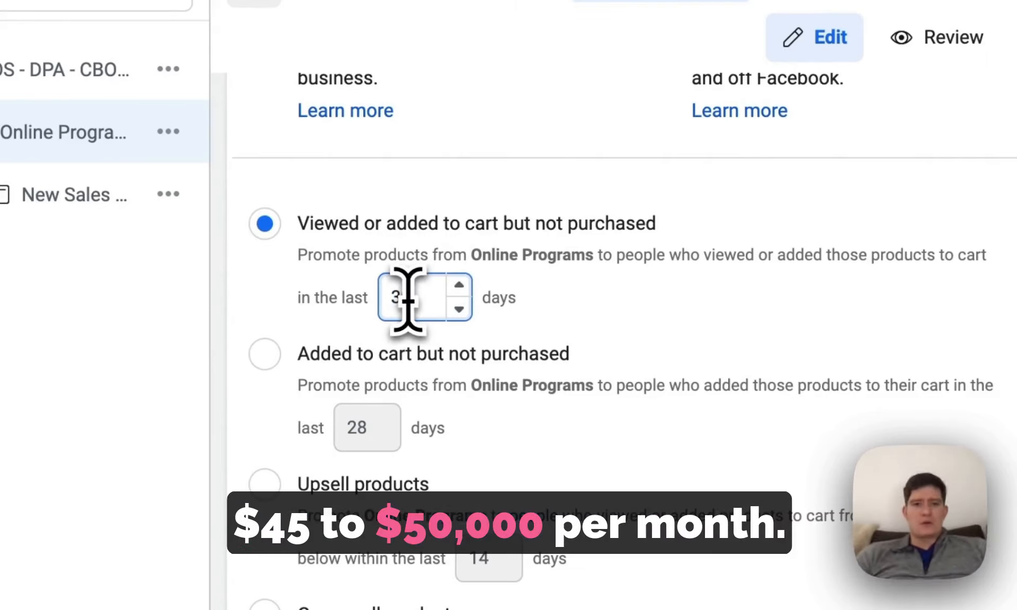
left_click_drag(408, 300, 341, 315)
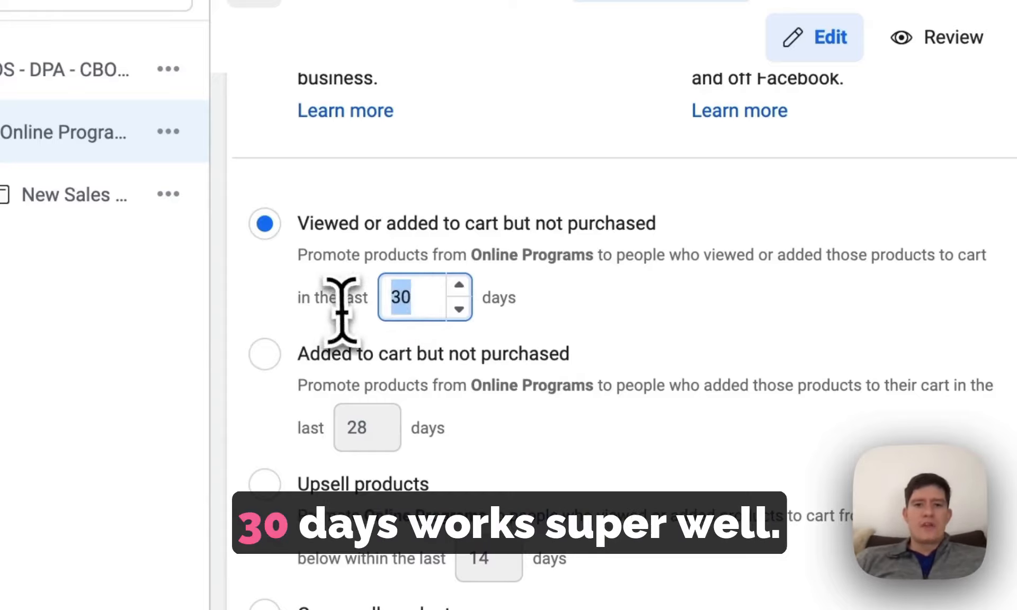
left_click(557, 182)
- Check the ad set's custom audiences, exclusions, audience expansion and placements settings
scroll(660, 442, "down", 8)
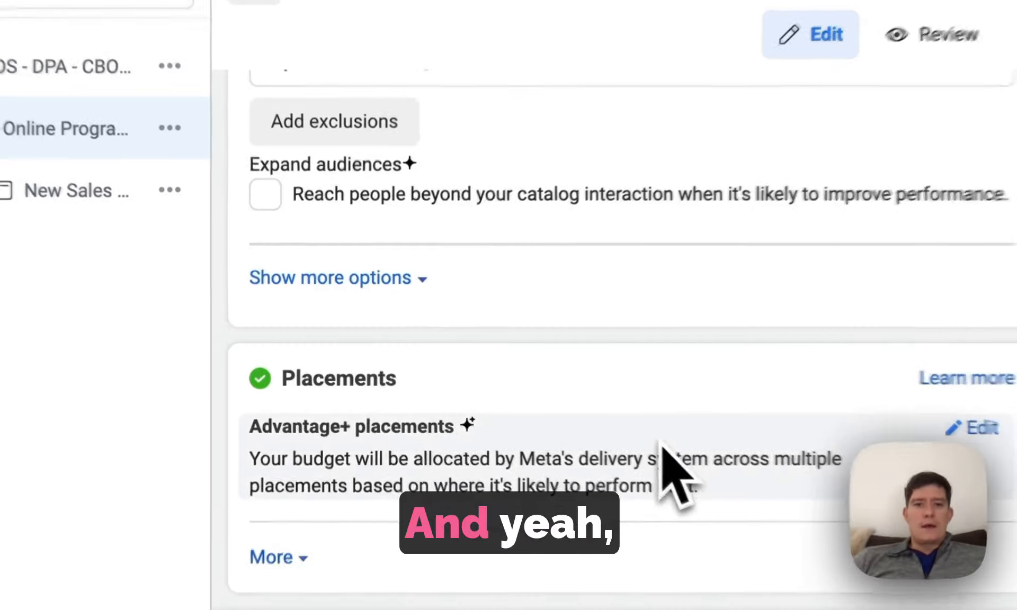
scroll(662, 444, "up", 3)
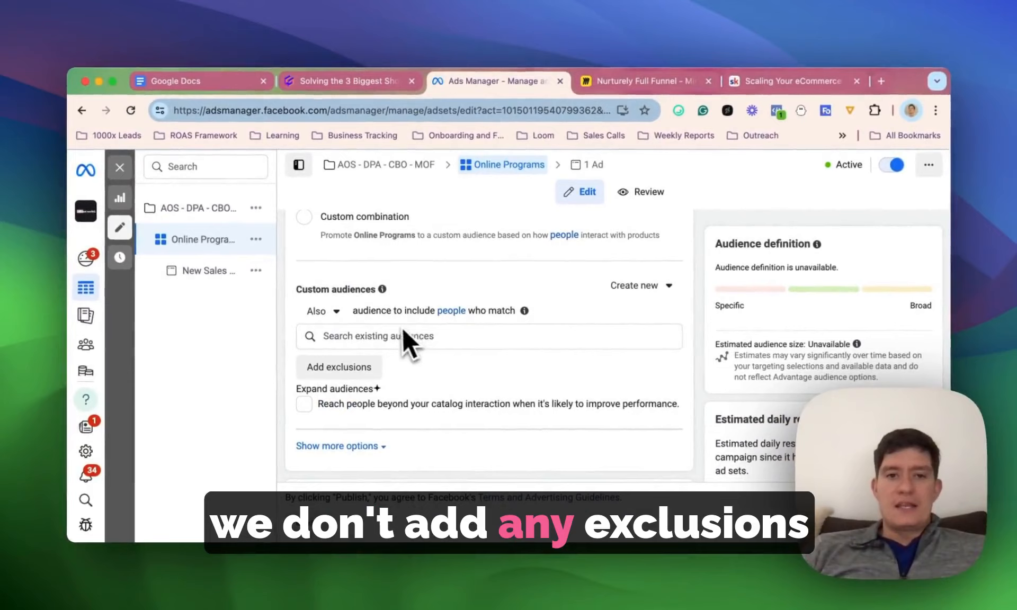
scroll(408, 339, "up", 5)
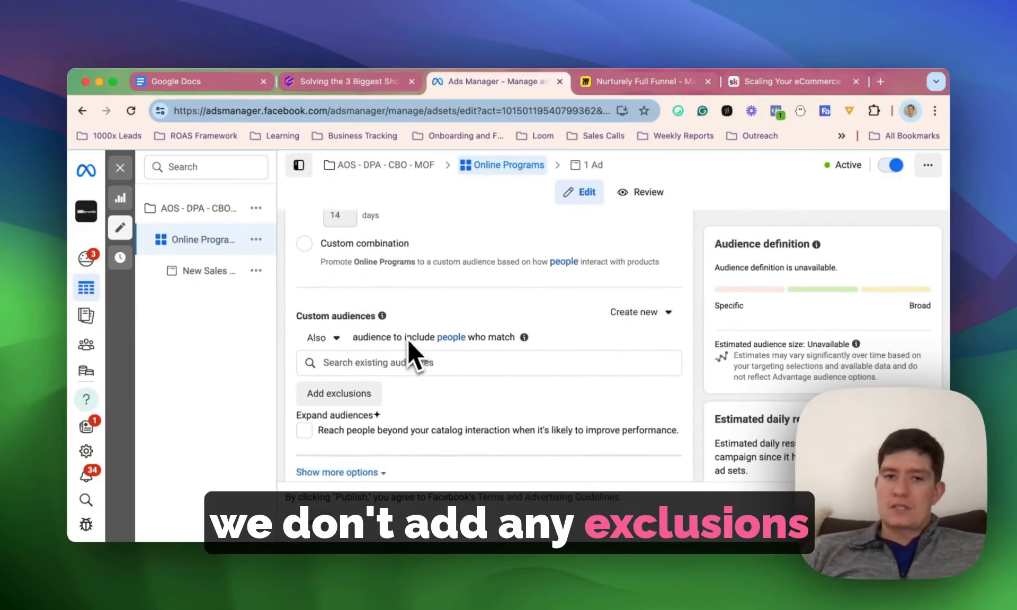
- Open New Sales Ad and examine its format, creative tools, headline, primary text and call to action
scroll(408, 339, "up", 3)
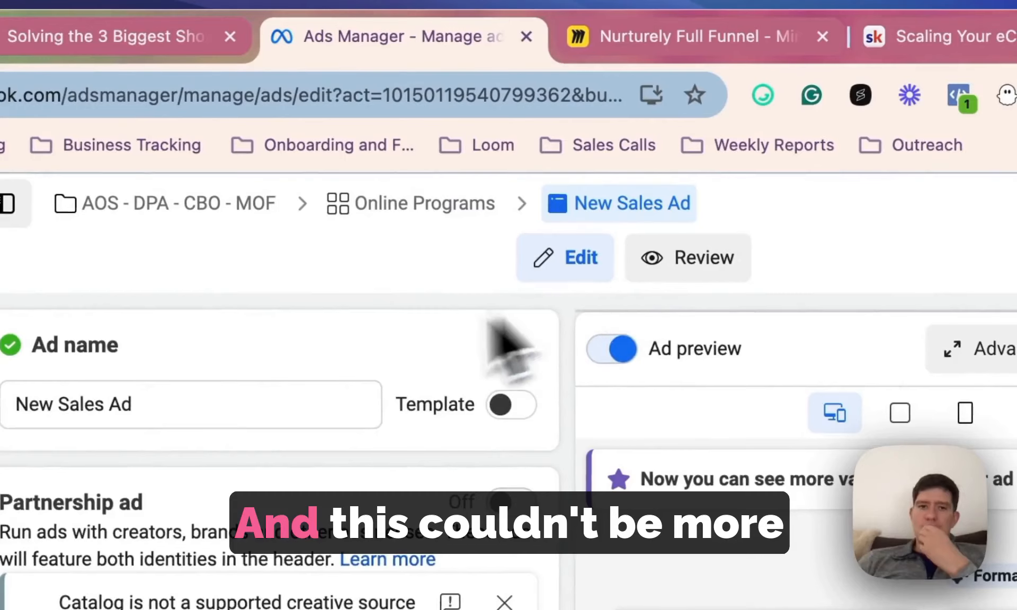
scroll(488, 227, "down", 6)
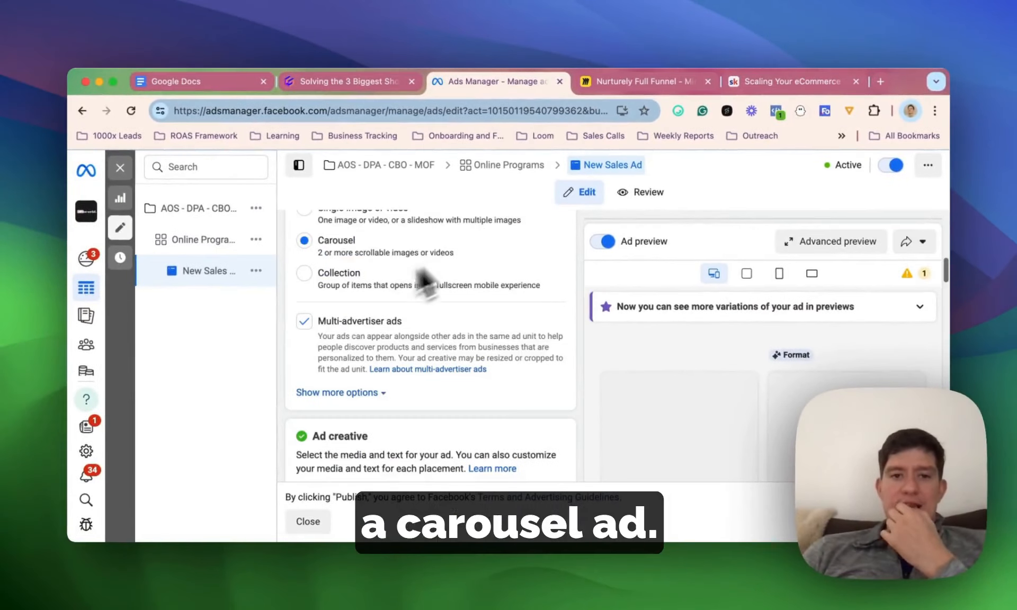
scroll(355, 249, "down", 8)
scroll(348, 308, "down", 3)
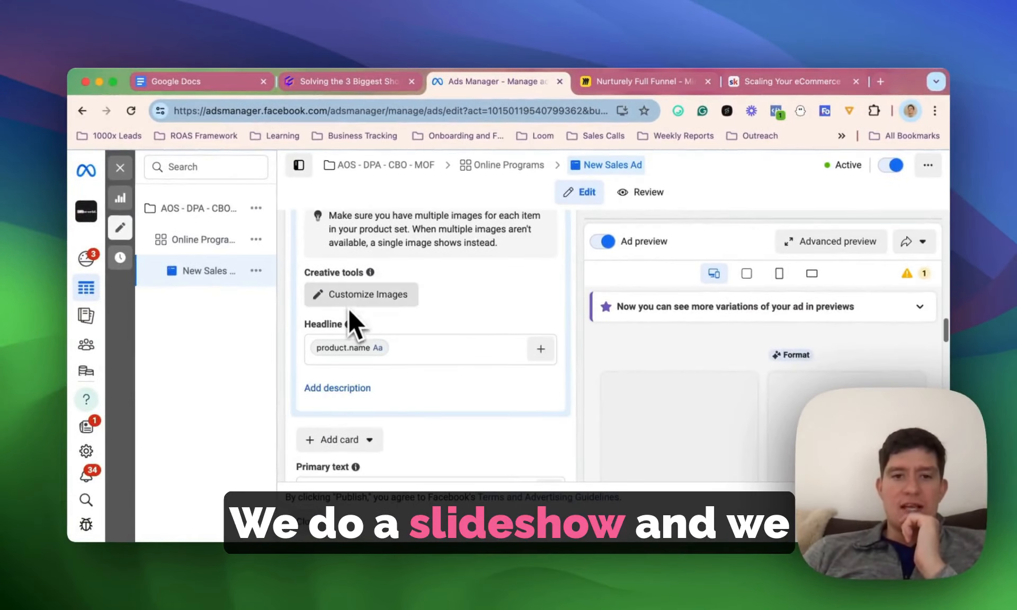
scroll(392, 351, "down", 10)
scroll(400, 355, "up", 4)
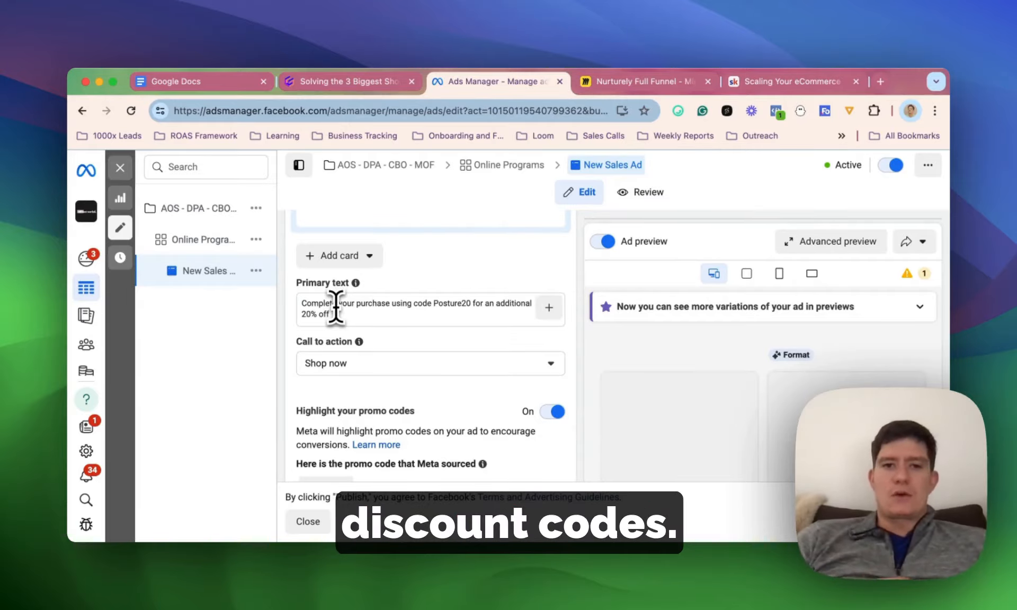
- Highlight New Sales Ad's primary text with the Posture20 discount code and review the ad copy
left_click_drag(339, 314, 284, 307)
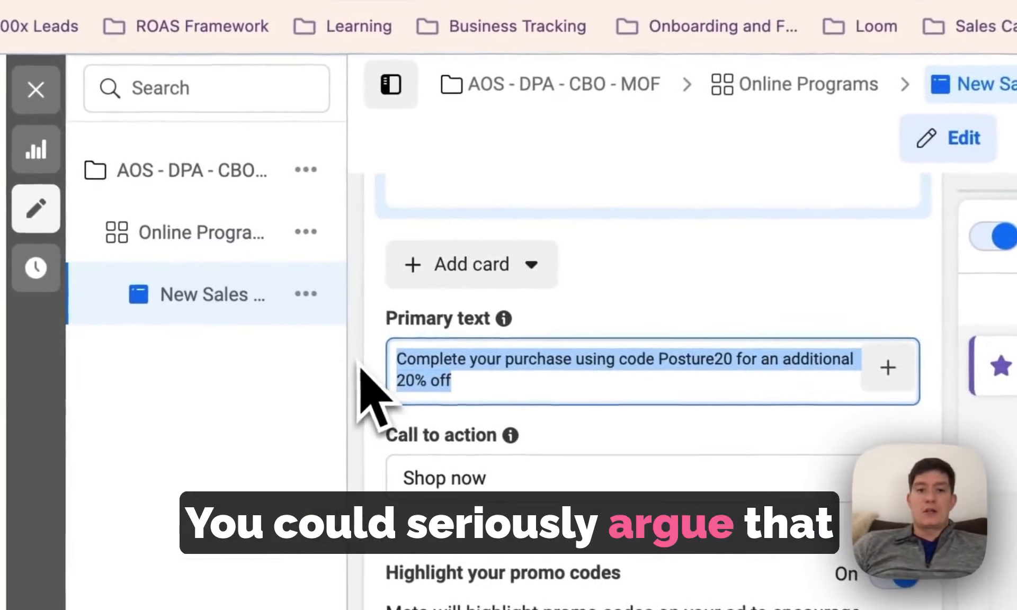
left_click(538, 366)
left_click_drag(510, 382, 603, 275)
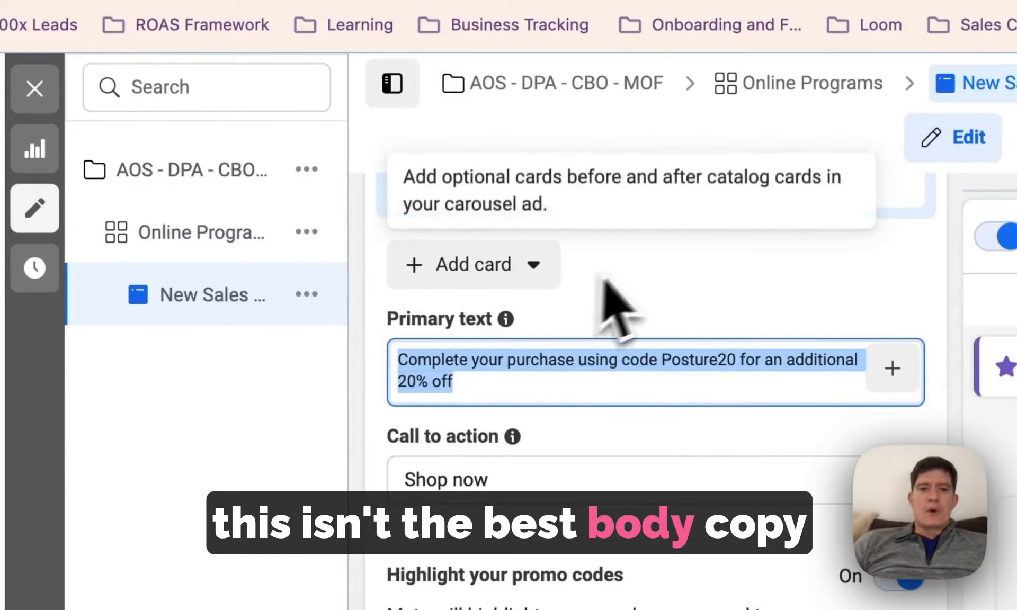
left_click(692, 277)
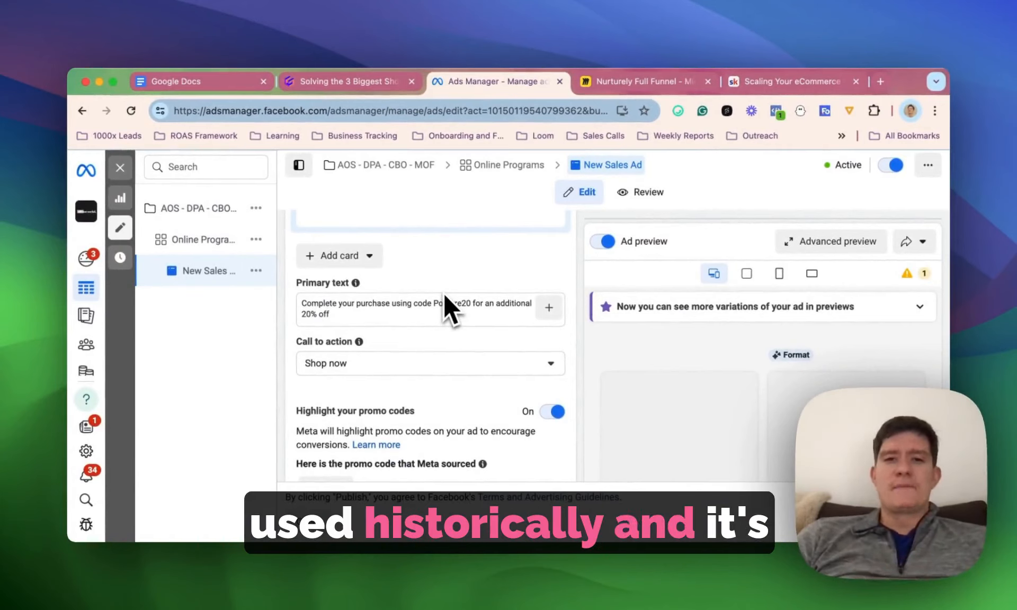
scroll(402, 328, "down", 1)
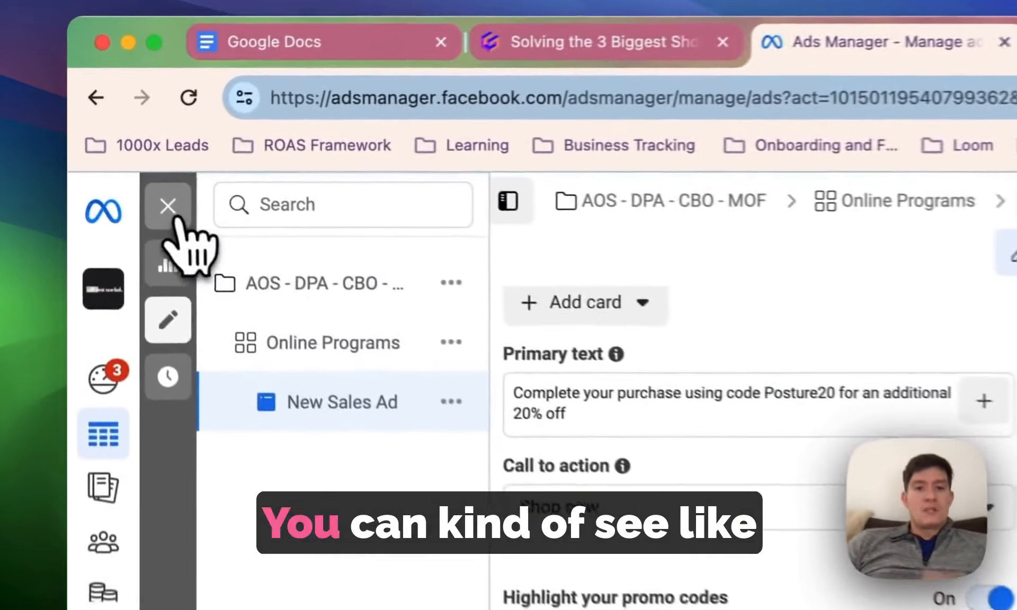
- Close the ad editor and set the ads table's date range to the last 30 days
left_click(170, 208)
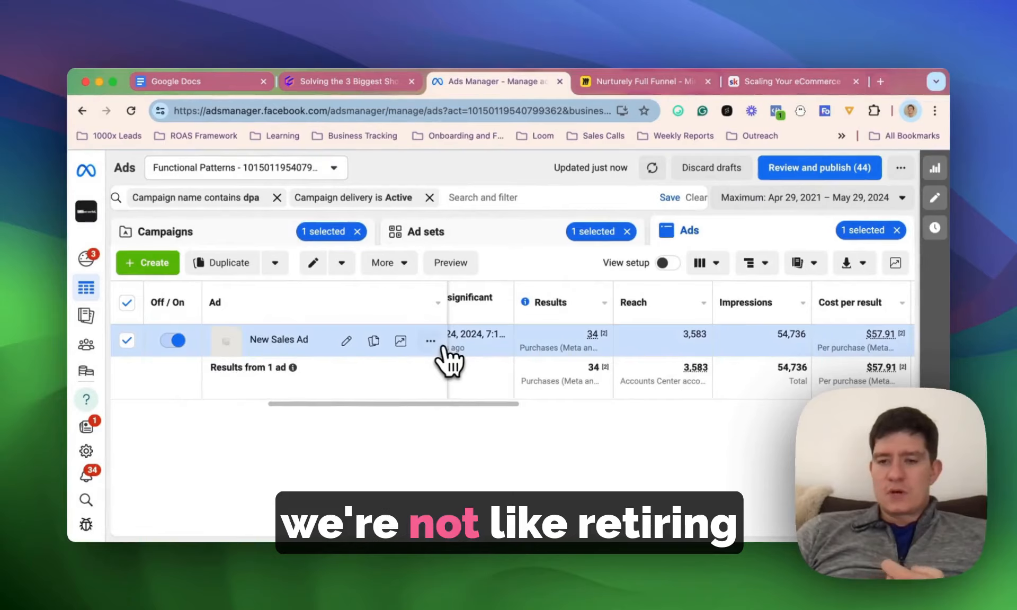
scroll(448, 363, "right", 2)
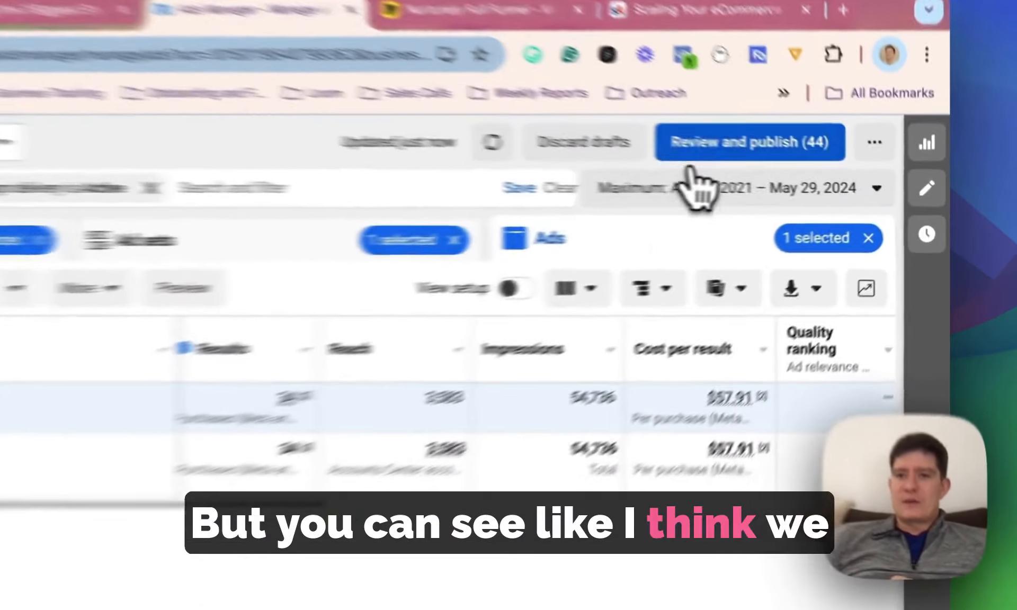
left_click(777, 195)
left_click(766, 478)
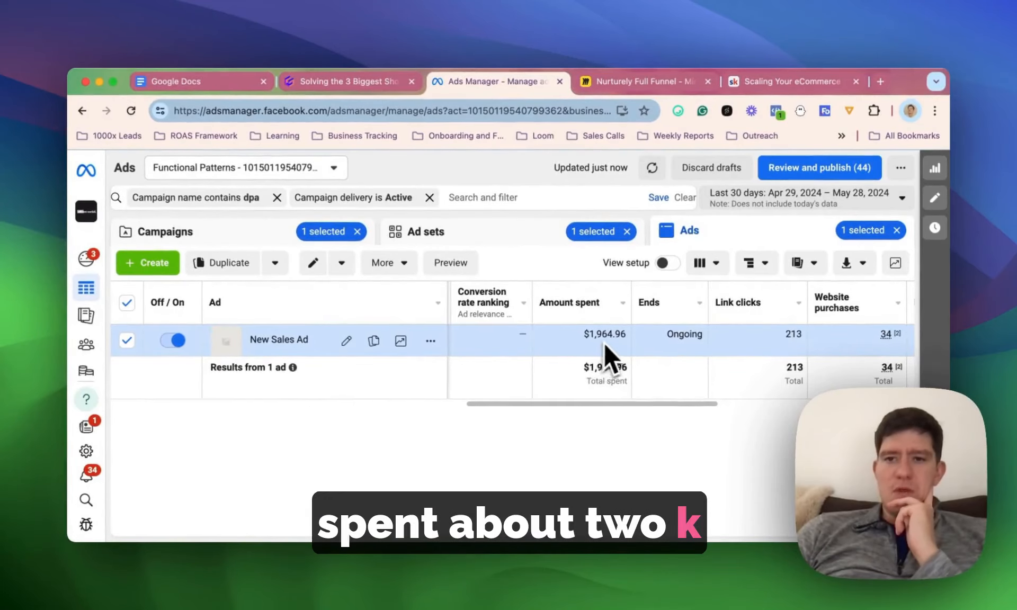
- Check New Sales Ad's website purchases, purchase conversion value and website purchase ROAS in the ads table
scroll(605, 342, "right", 10)
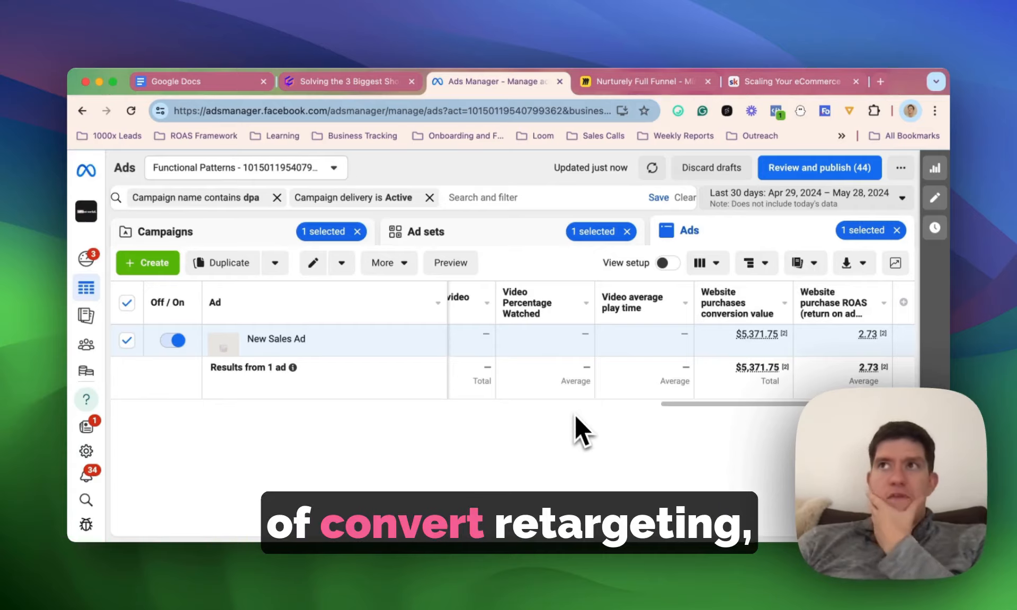
scroll(577, 395, "left", 10)
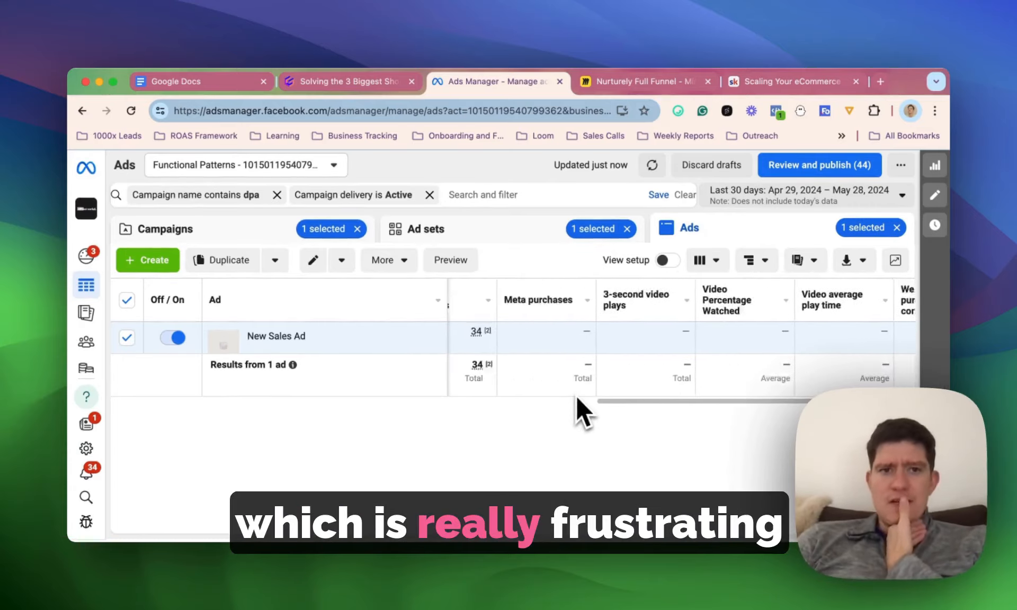
scroll(576, 395, "right", 5)
double_click(678, 331)
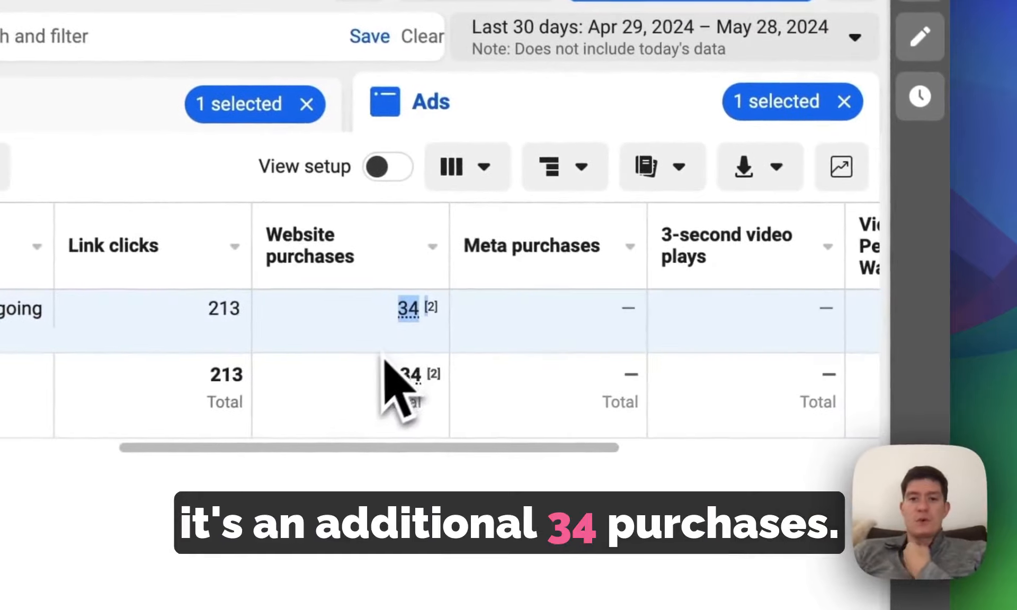
scroll(385, 366, "right", 5)
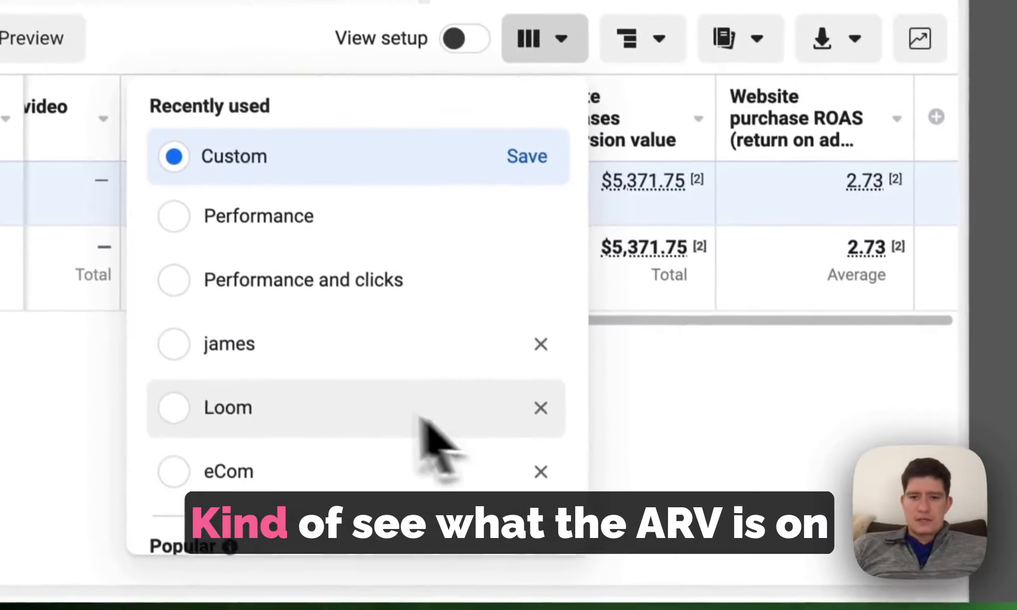
- Switch the ads table to the eCom column preset and highlight New Sales Ad's AOV value
left_click(296, 456)
scroll(573, 259, "right", 5)
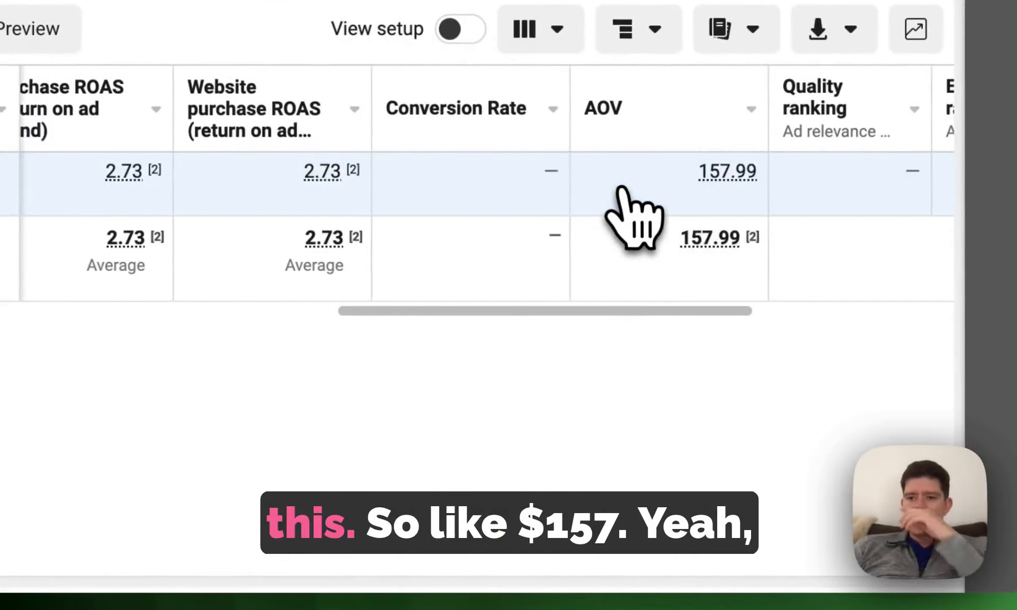
left_click_drag(688, 164, 726, 175)
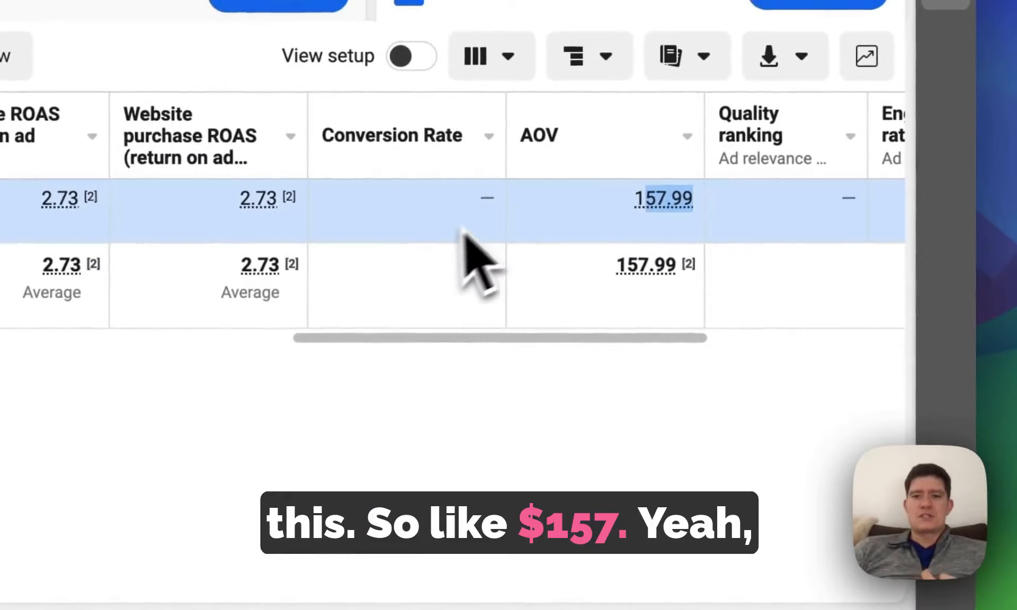
- Review New Sales Ad's purchases, ROAS, abandon cart rate, add to cart rate and amount spent
scroll(476, 238, "left", 5)
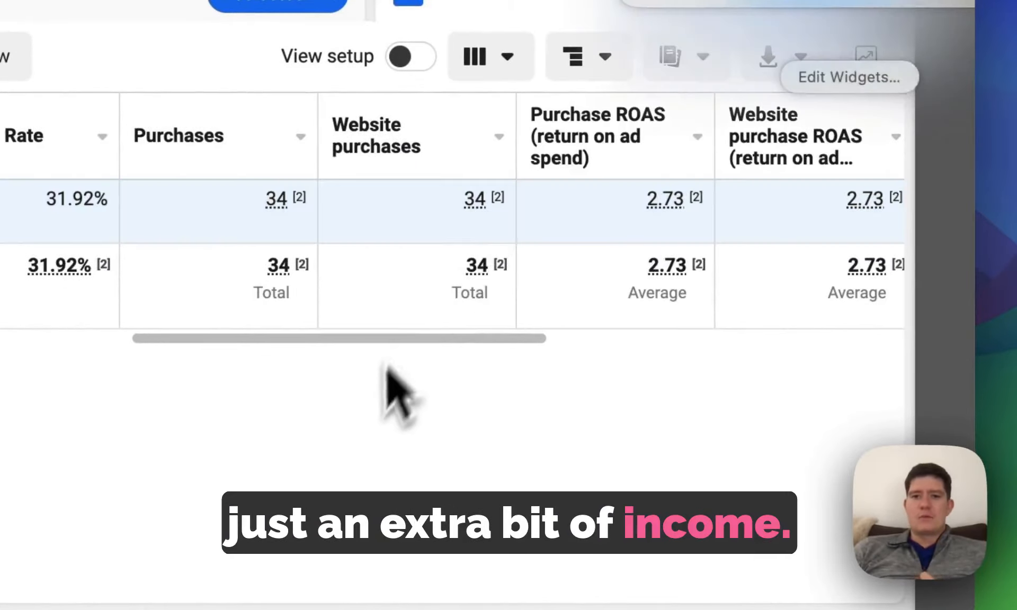
scroll(313, 257, "left", 5)
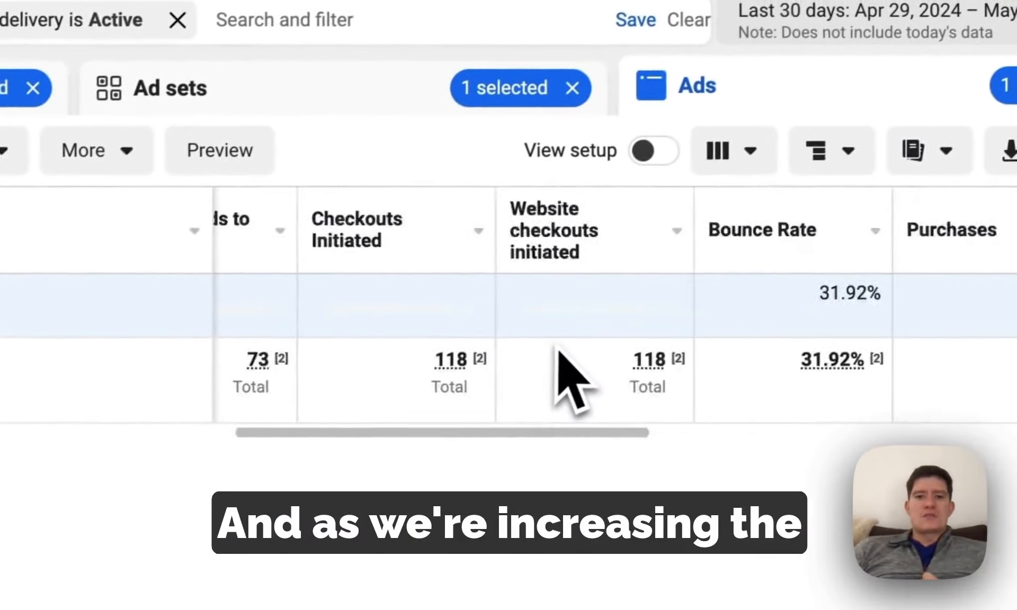
scroll(559, 352, "left", 8)
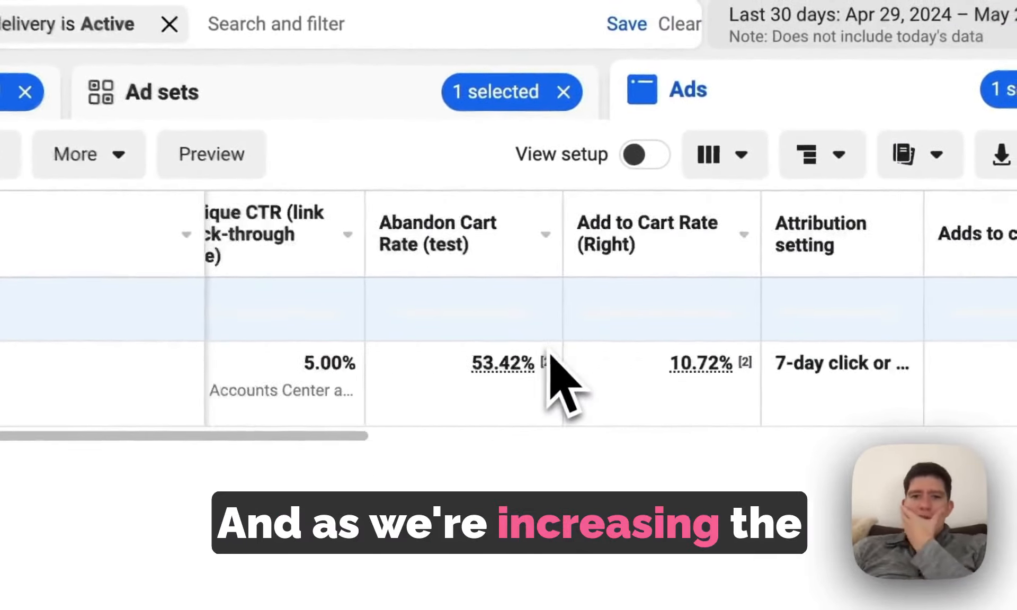
scroll(618, 358, "left", 10)
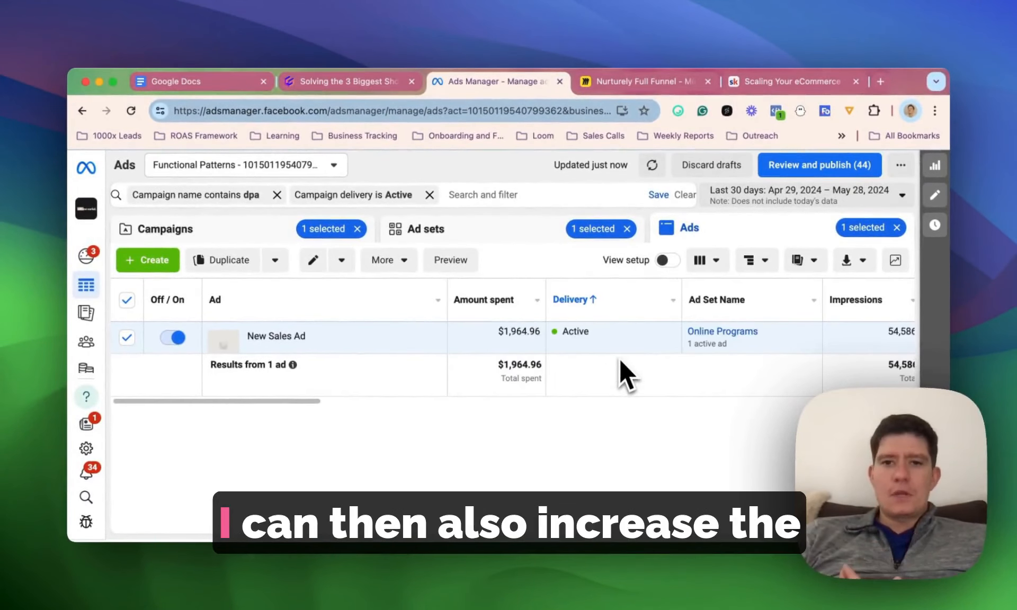
scroll(605, 357, "right", 3)
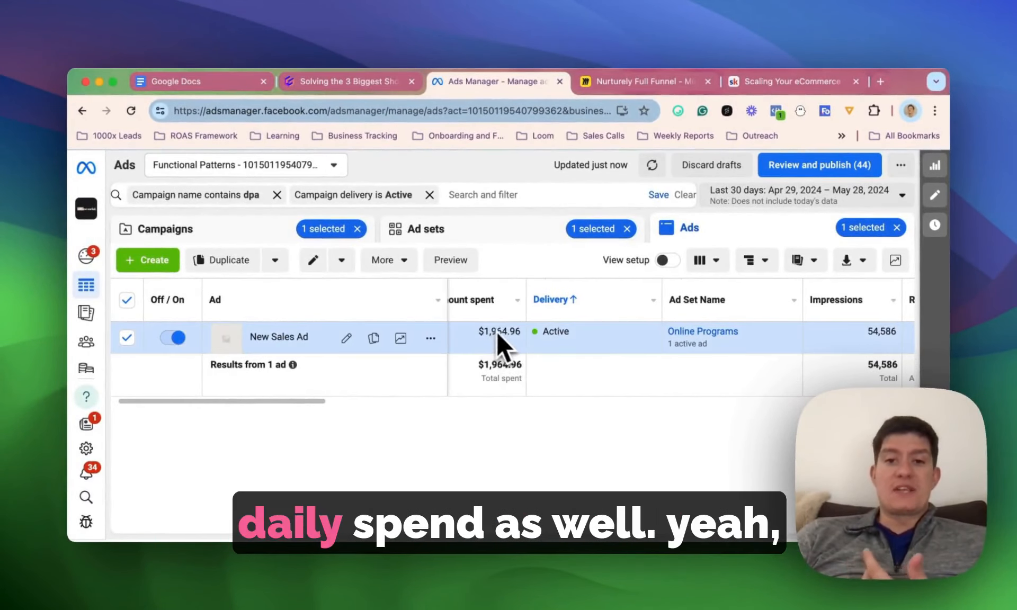